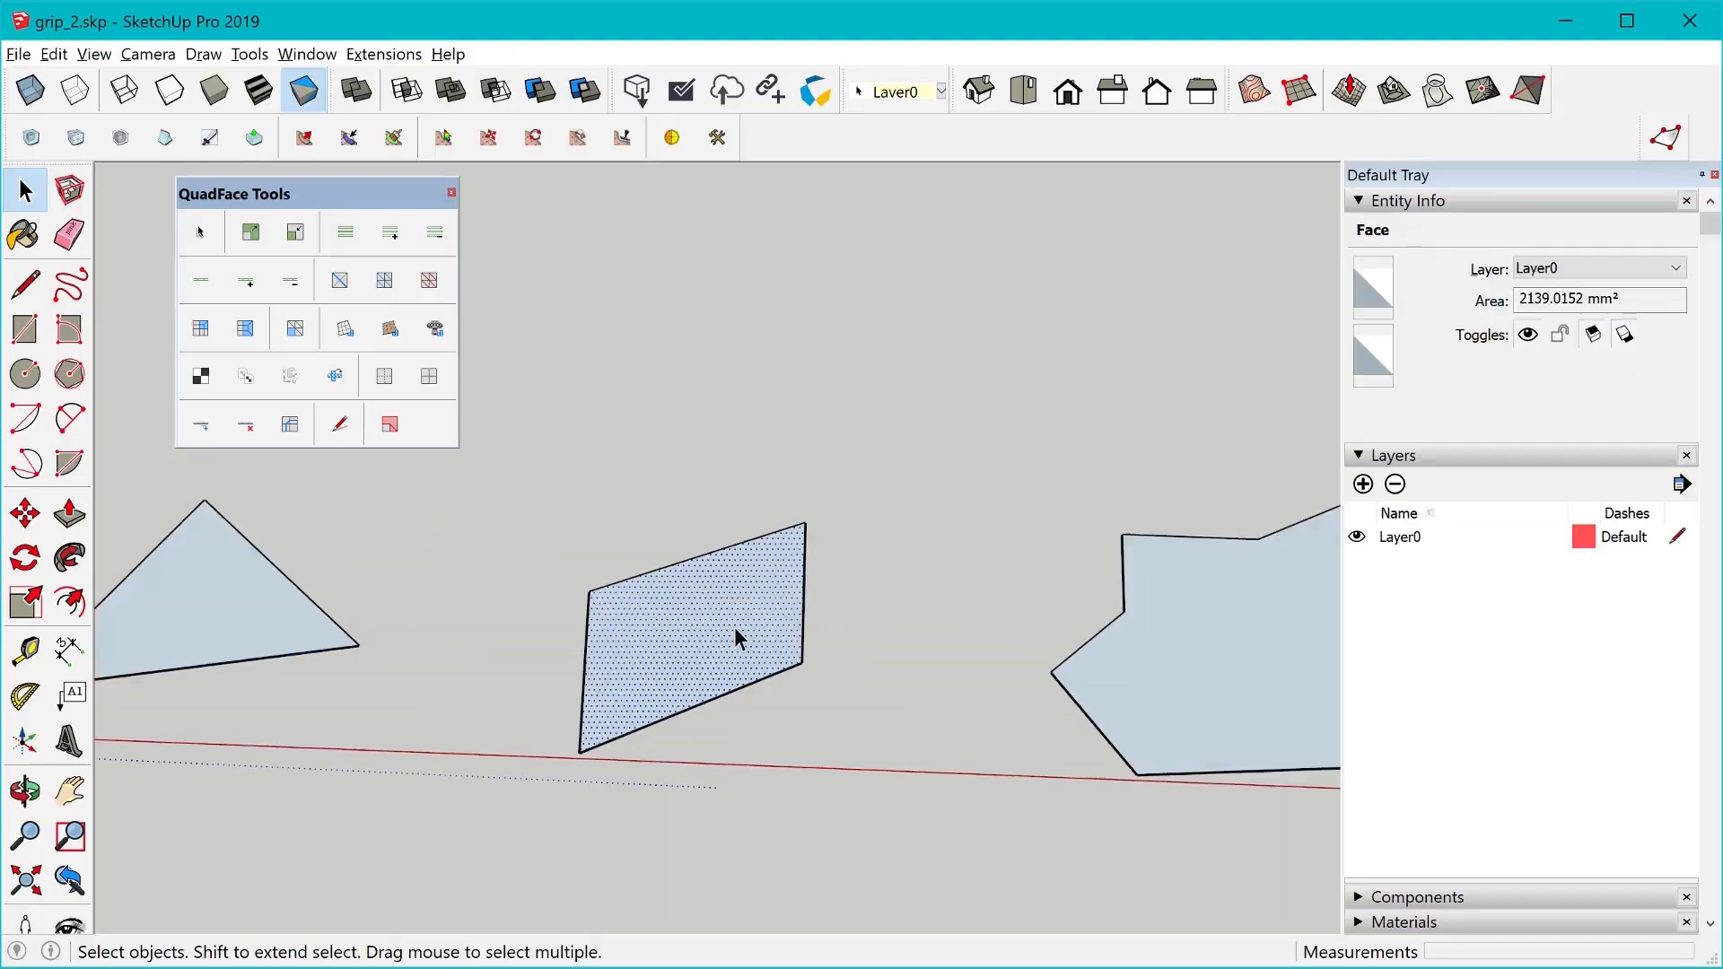
# Inspect the lower edge of the four-sided face and select the many-sided face beside it.
pyautogui.click(689, 703)
pyautogui.scroll(-3, 682, 664)
pyautogui.click(1020, 643)
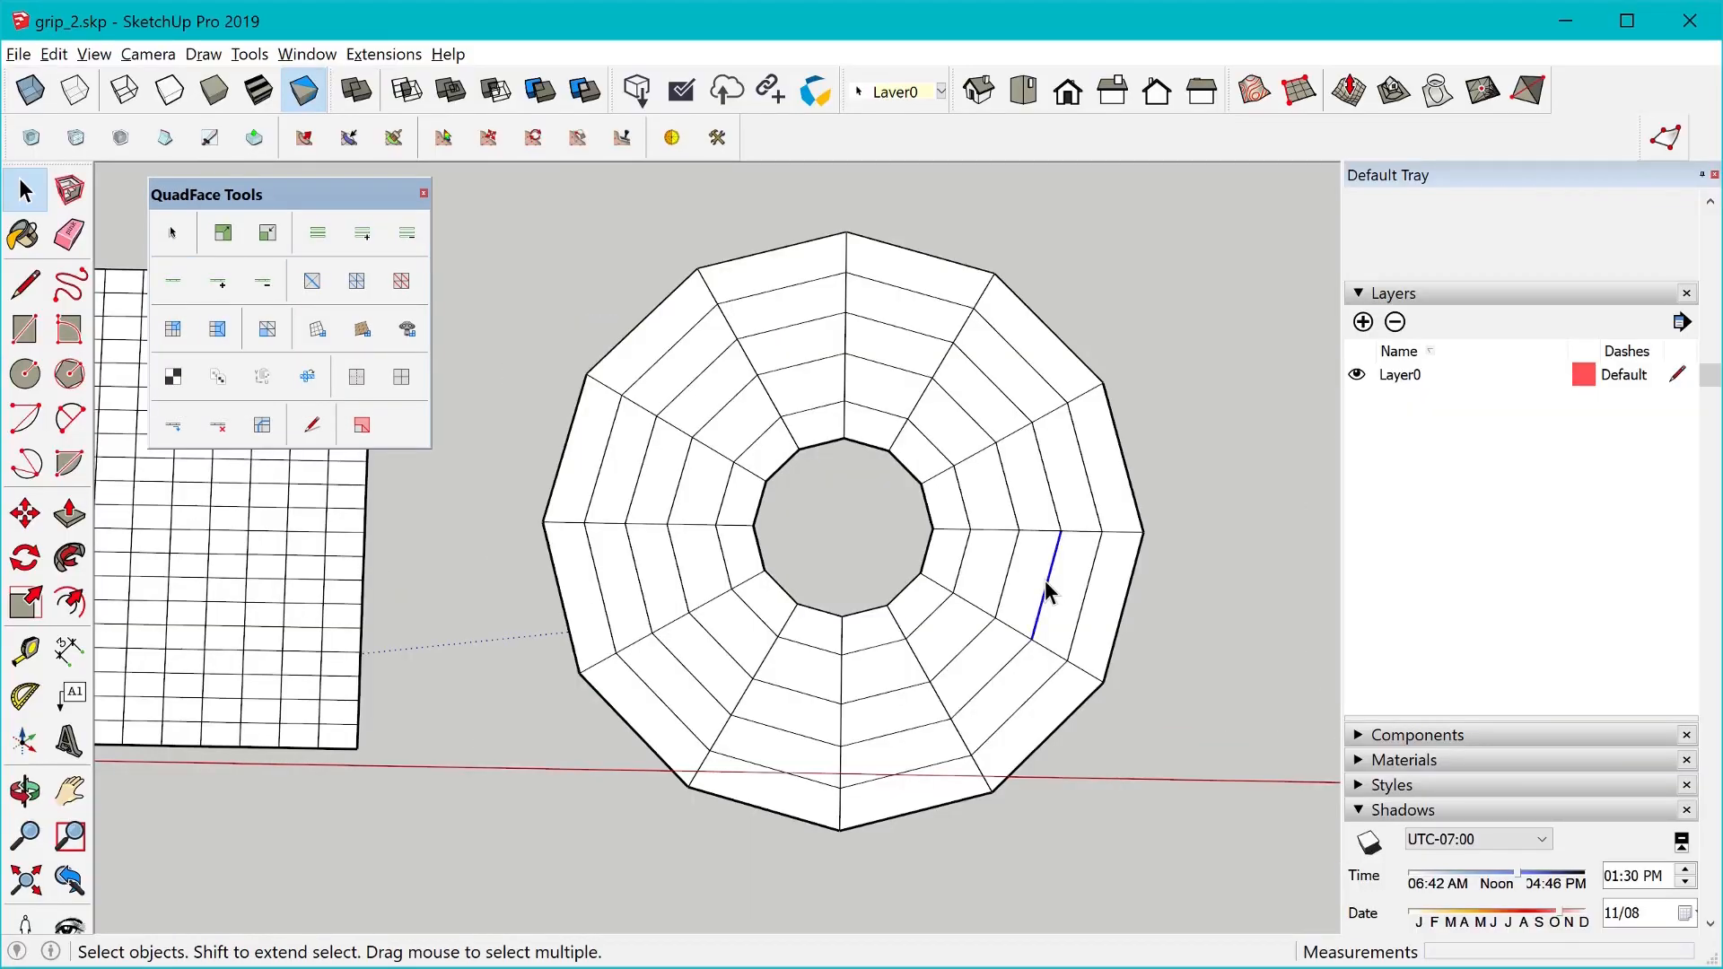
# Extend the selected edge of the ring-shaped mesh to its full concentric loop, and pick the adjacent inner edge.
pyautogui.click(173, 282)
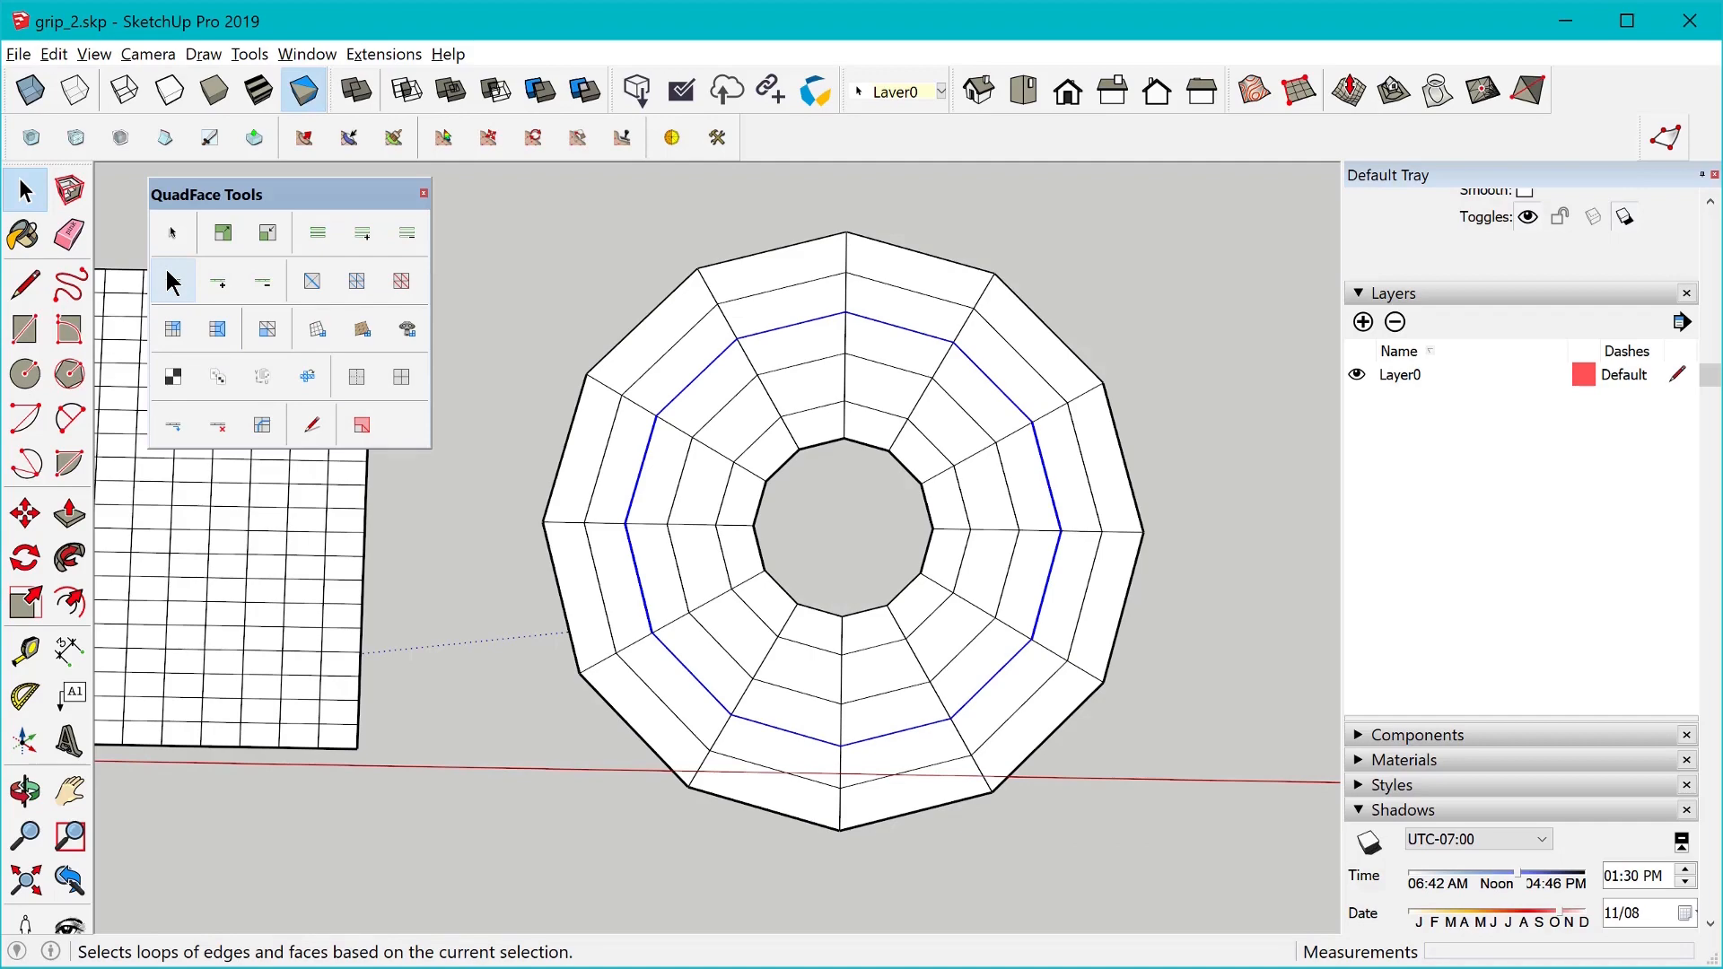
pyautogui.click(1016, 578)
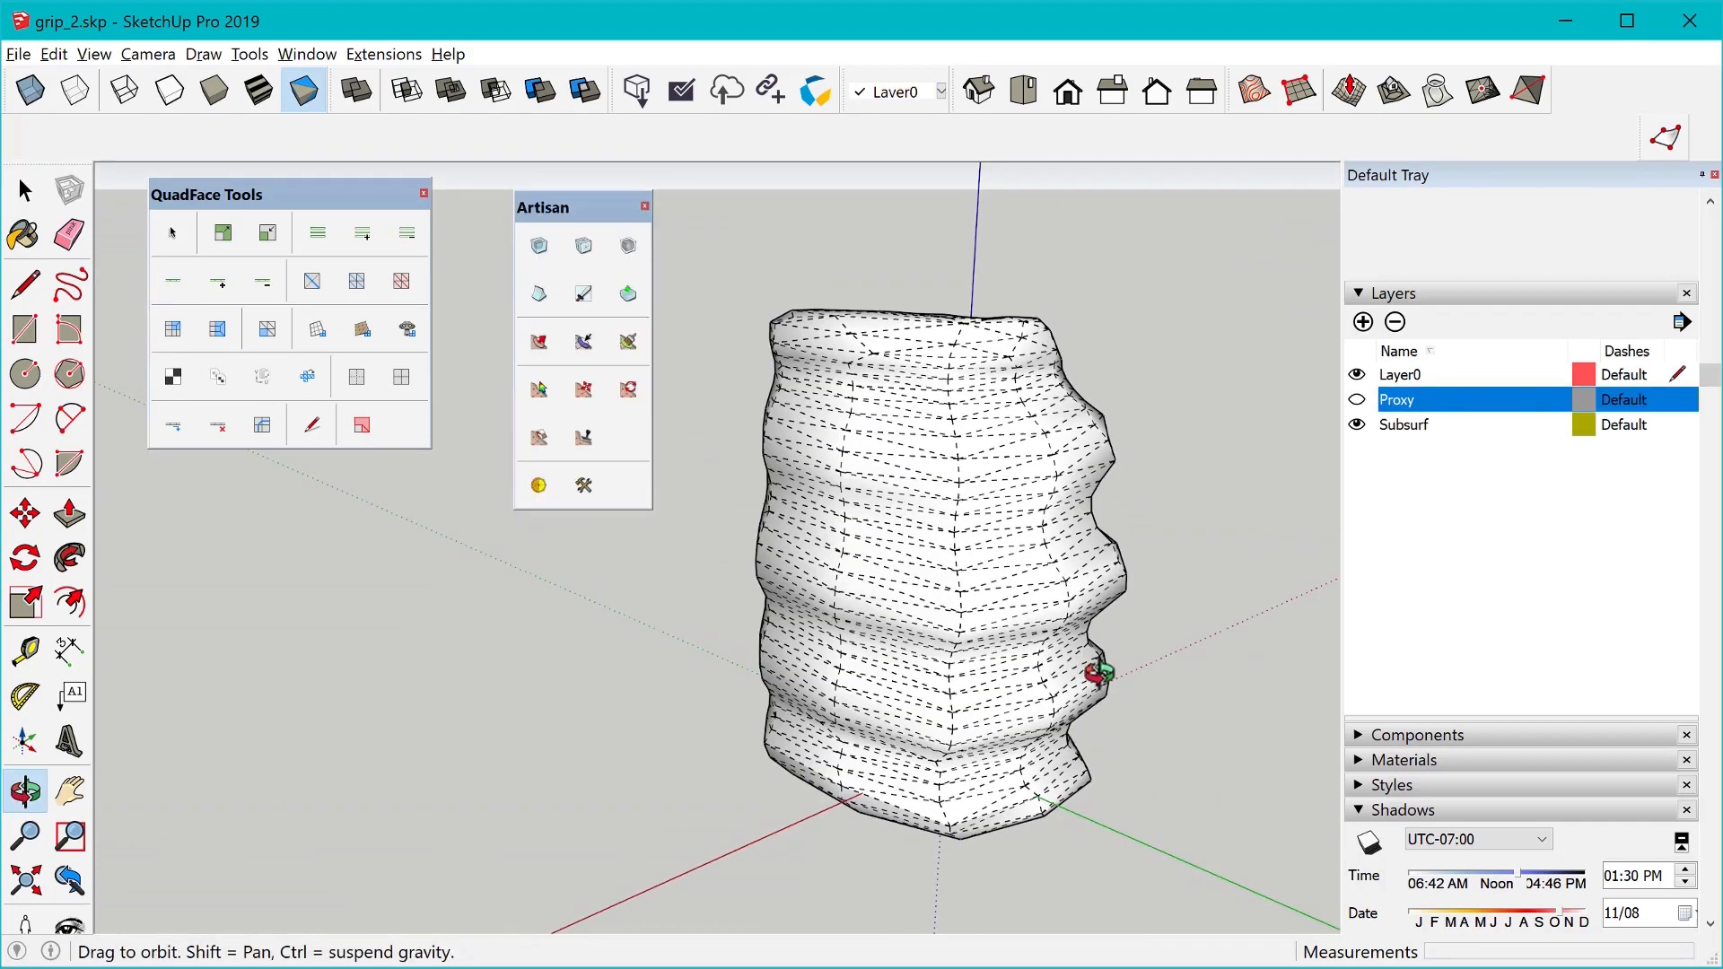
# Turn on the Proxy layer's visibility for the grip model.
pyautogui.moveTo(1096, 673); pyautogui.dragTo(797, 444)
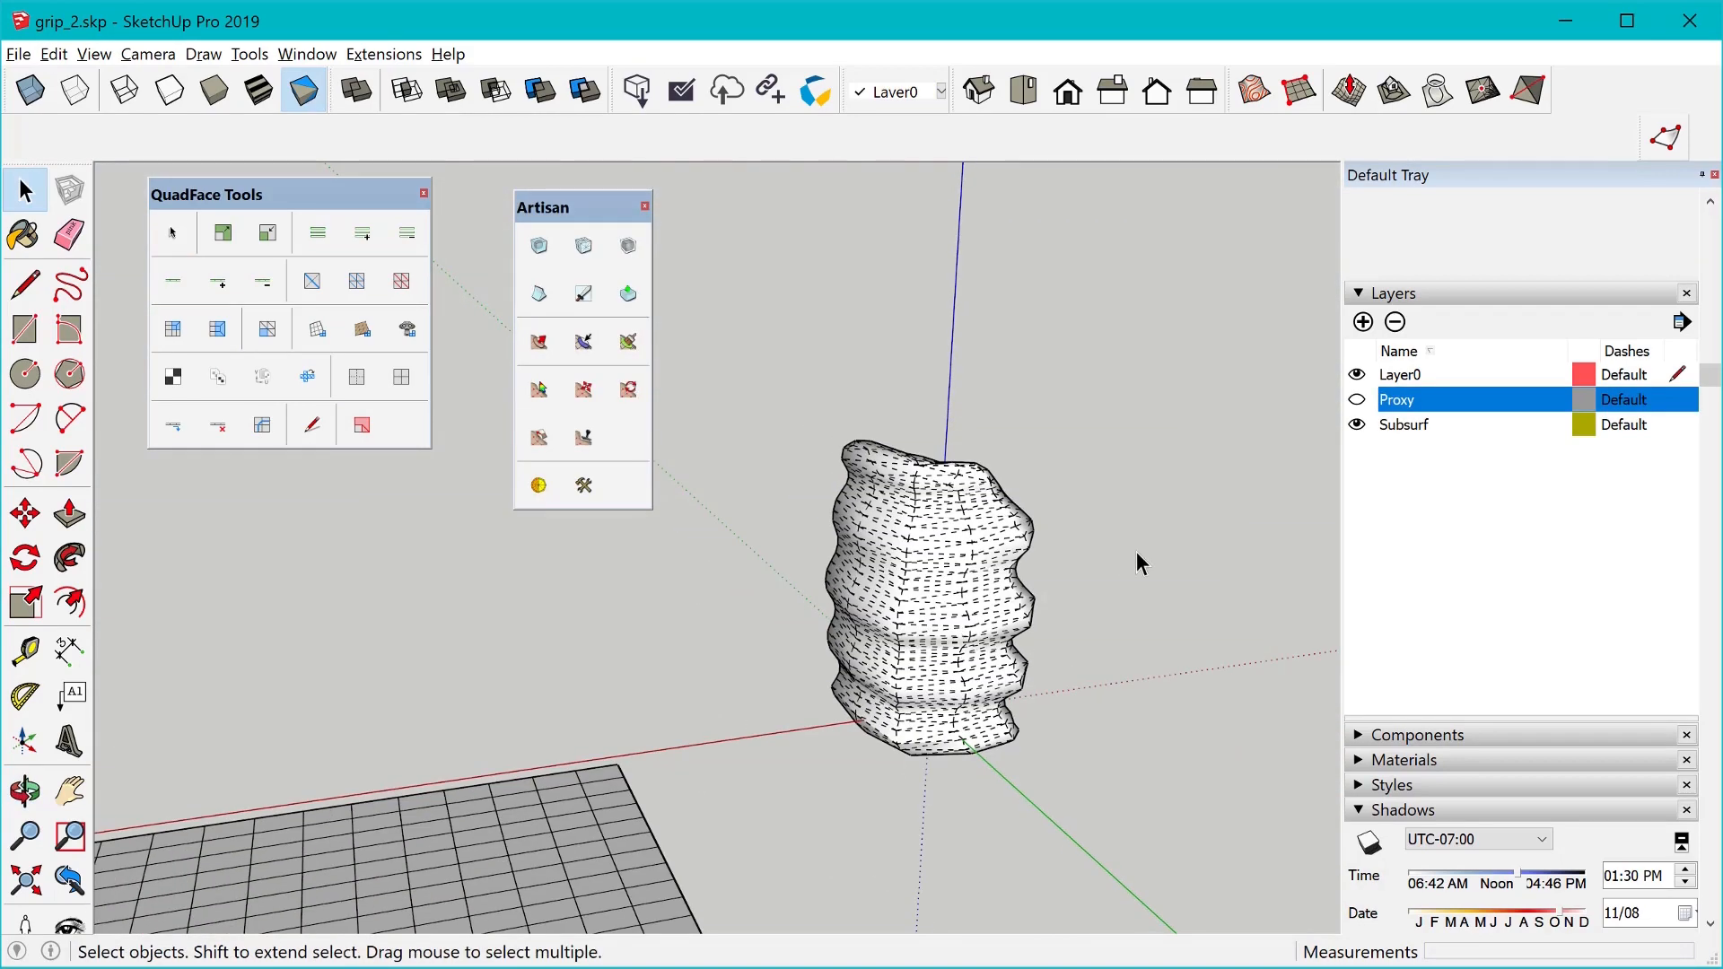
pyautogui.click(1356, 400)
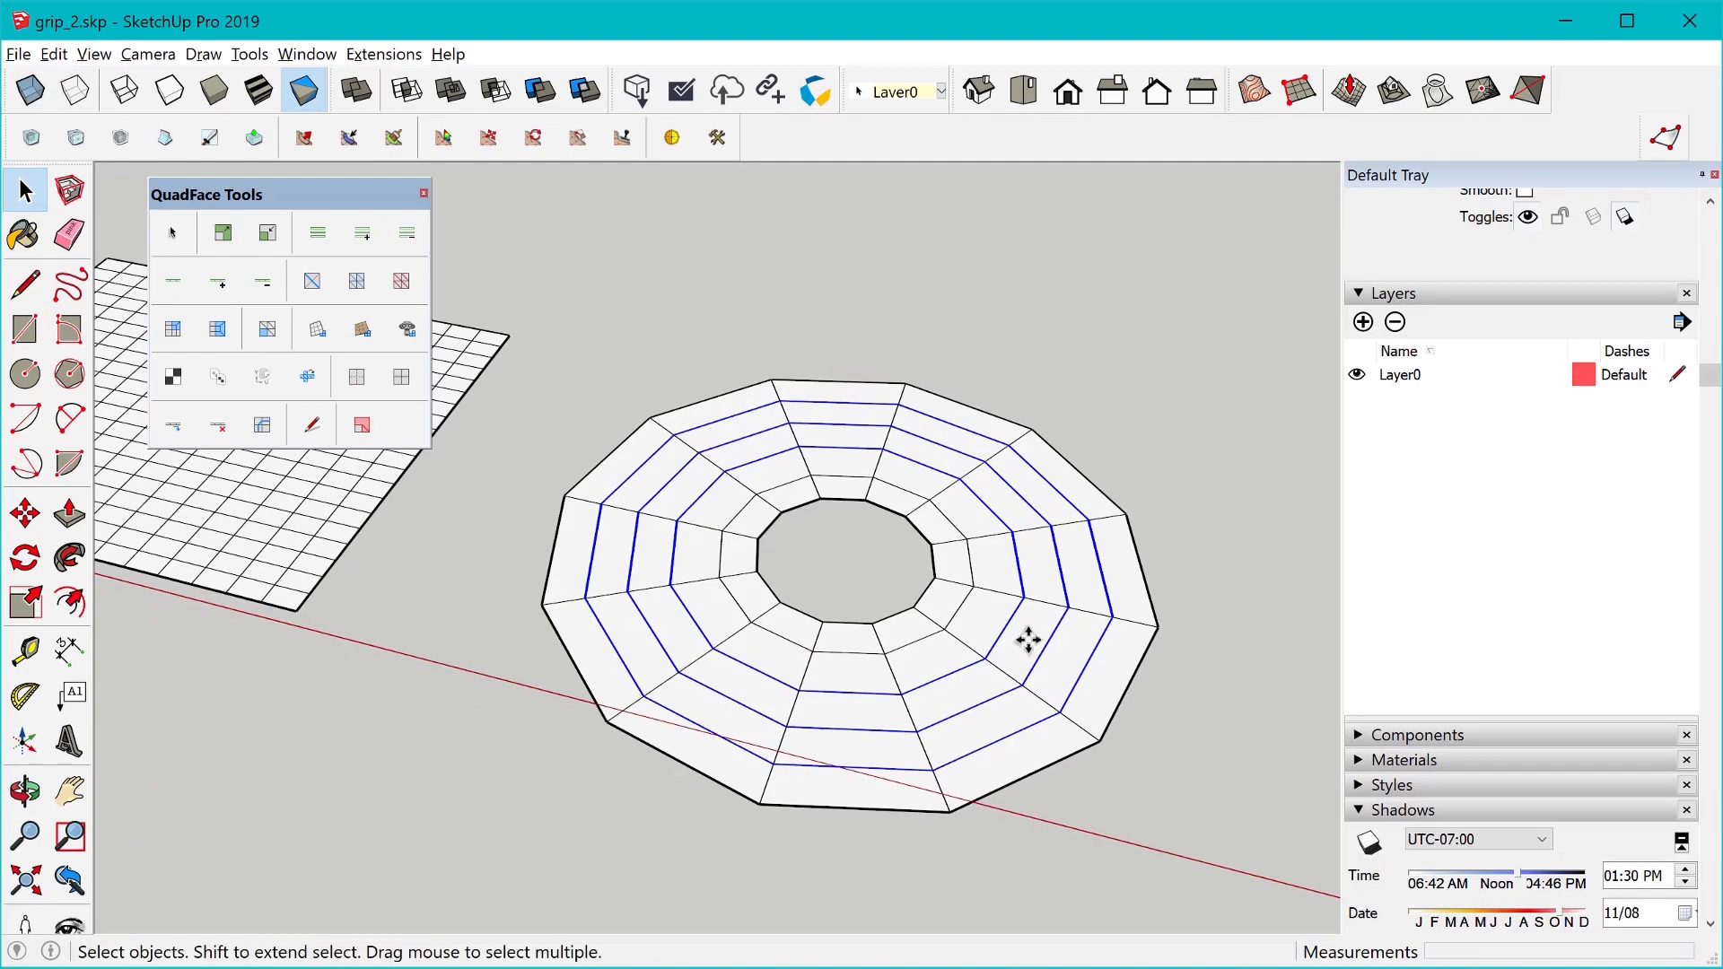
# Start moving the three selected concentric edge loops of the ring-shaped mesh.
pyautogui.press('m')
pyautogui.click(1028, 642)
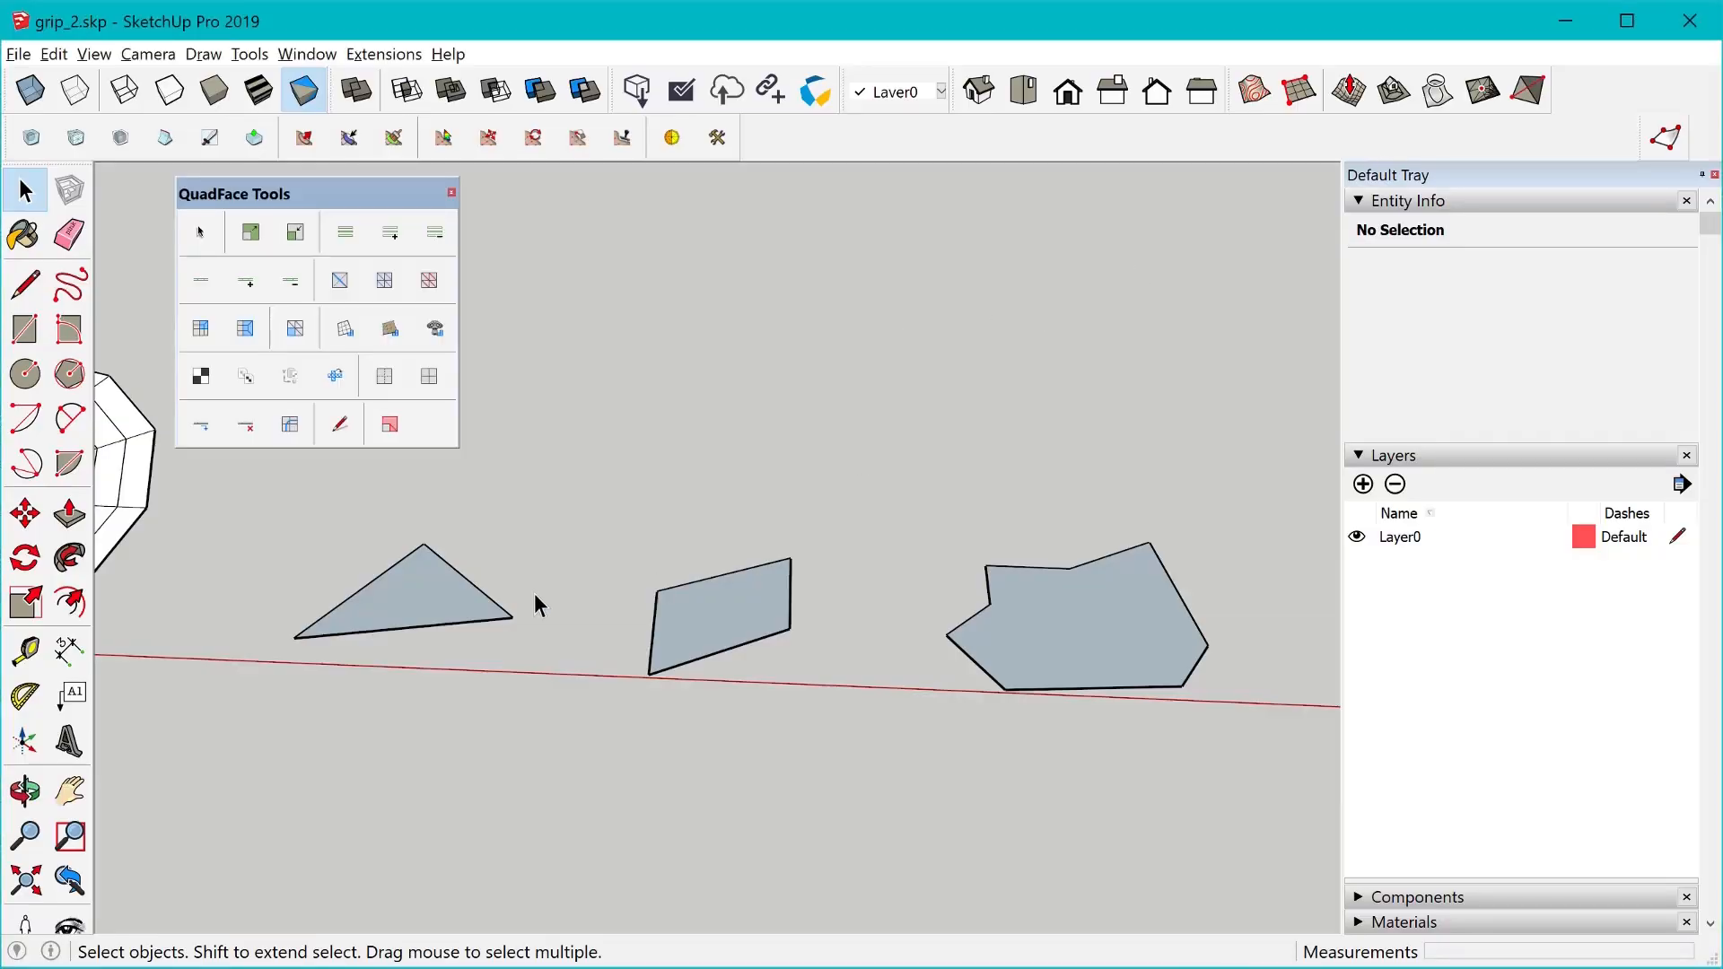
# Compare the triangular face with the many-sided face by selecting each in turn.
pyautogui.scroll(1, 466, 614)
pyautogui.click(443, 615)
pyautogui.moveTo(500, 556); pyautogui.dragTo(550, 758, button='middle')
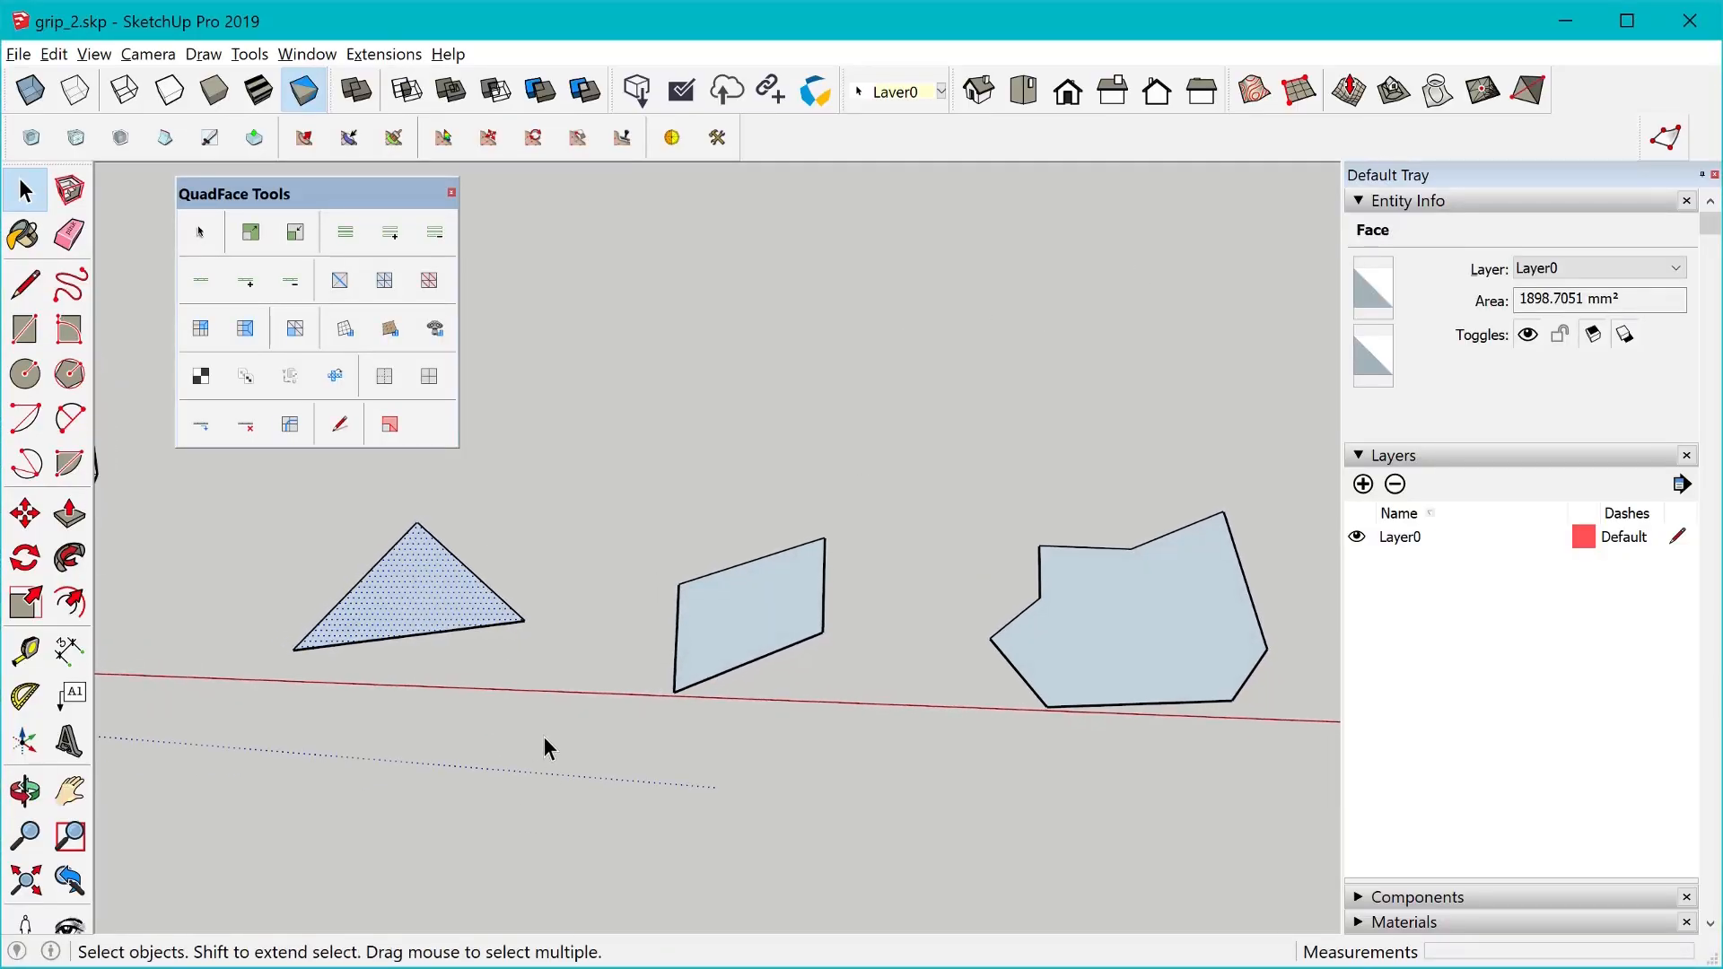
pyautogui.scroll(-2, 550, 757)
pyautogui.click(986, 637)
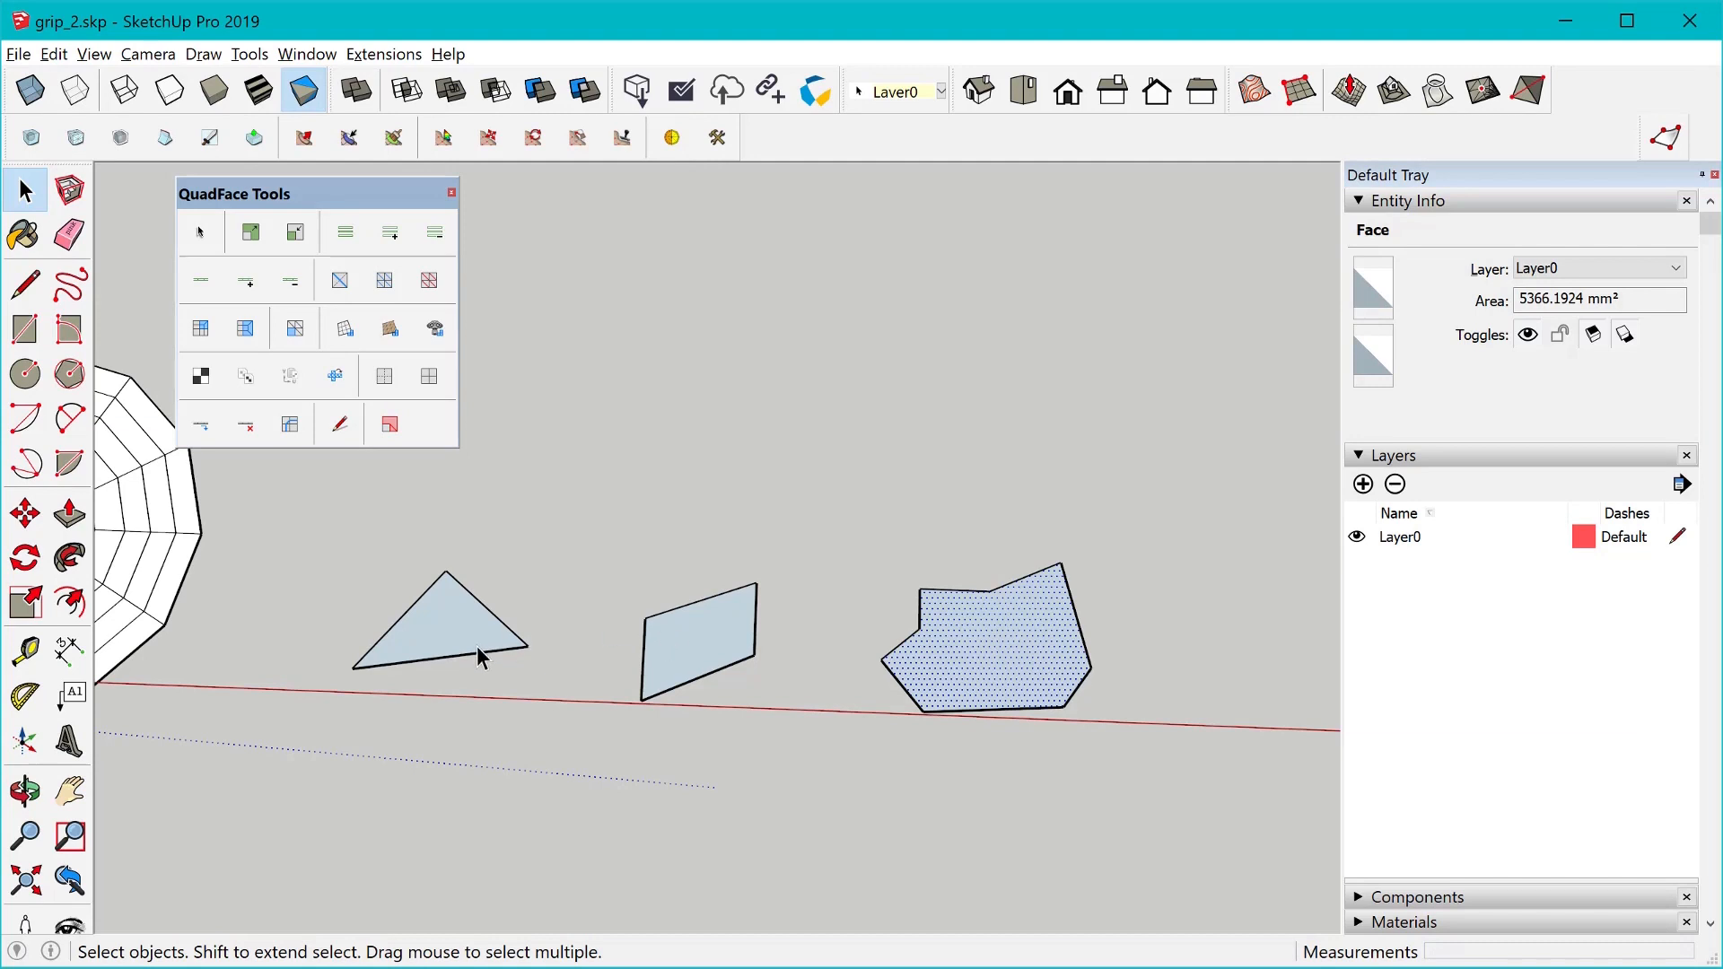
# Inspect the edges of the triangle by selecting them one after another.
pyautogui.click(477, 649)
pyautogui.scroll(3, 464, 646)
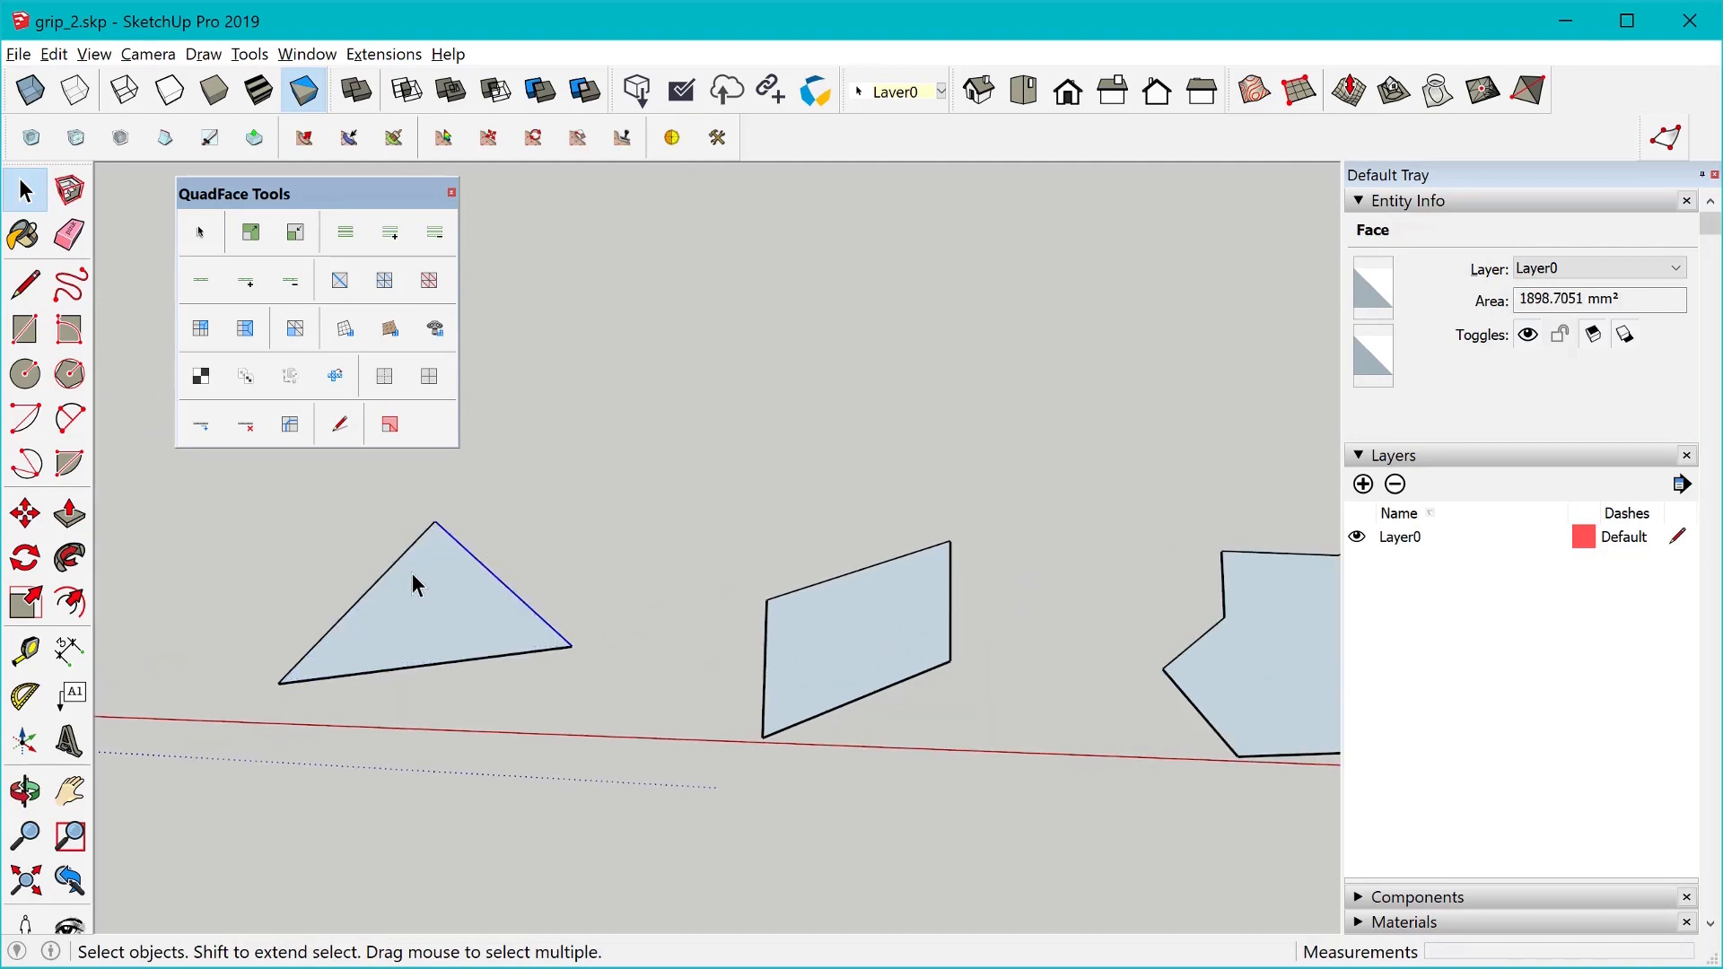
pyautogui.click(381, 579)
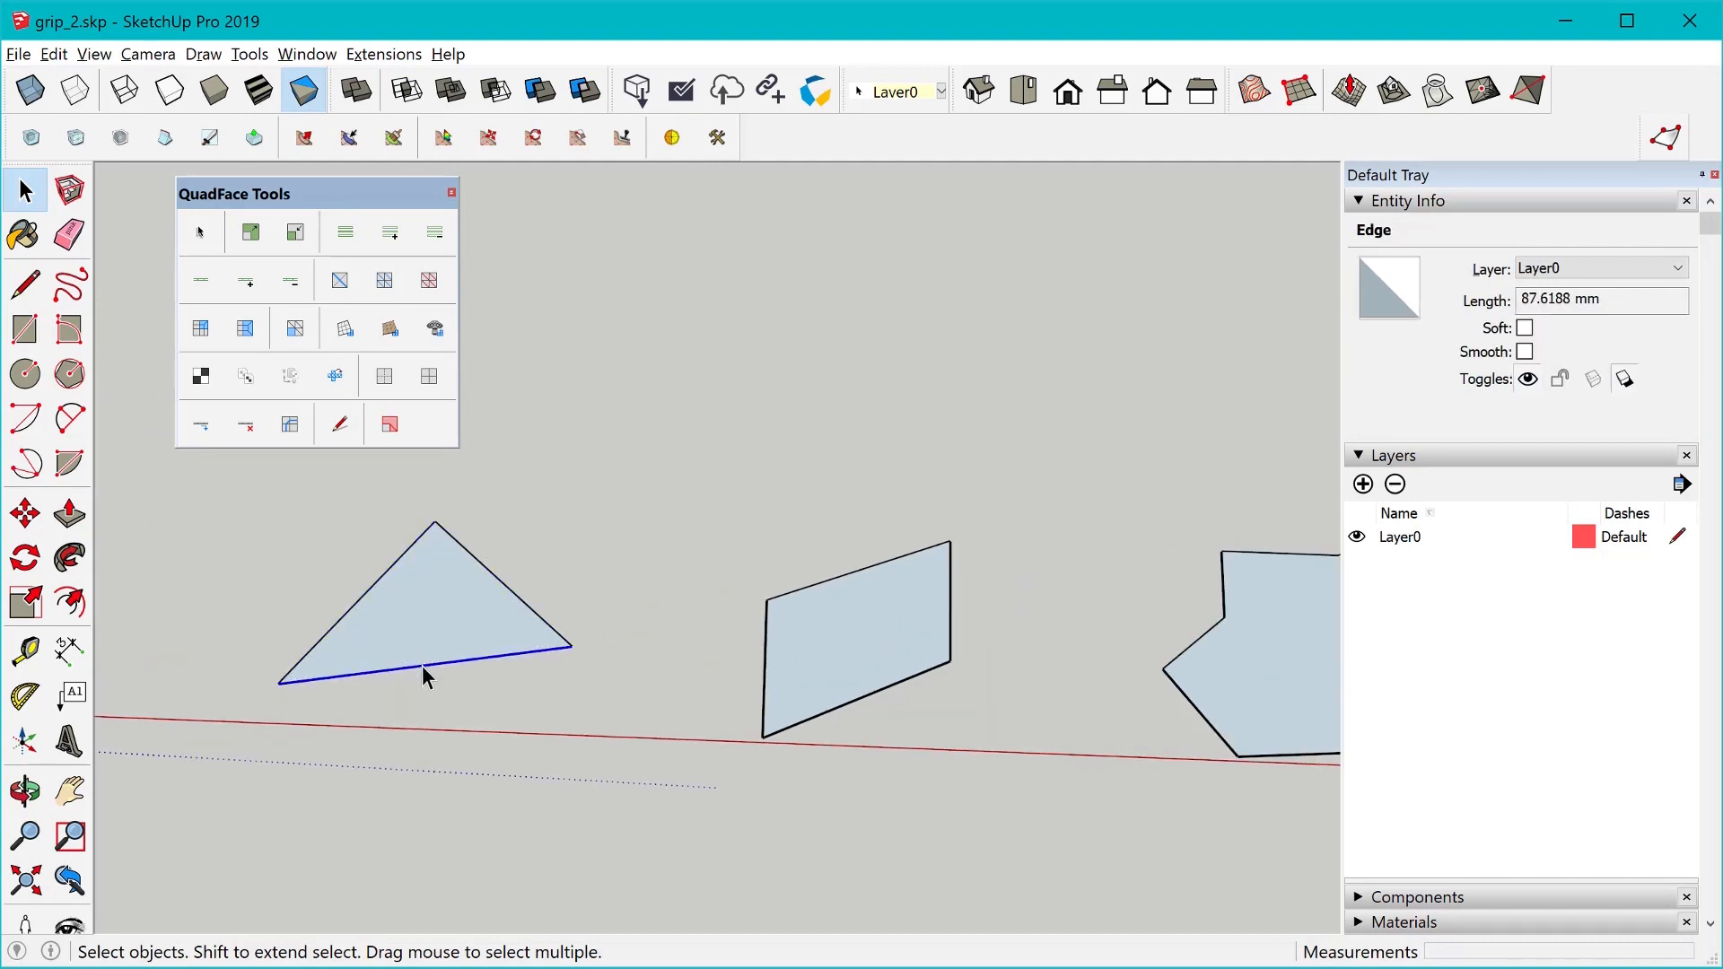
# Inspect the four-sided face and its individual edges, and zoom in on the many-sided face.
pyautogui.click(912, 639)
pyautogui.scroll(2, 734, 626)
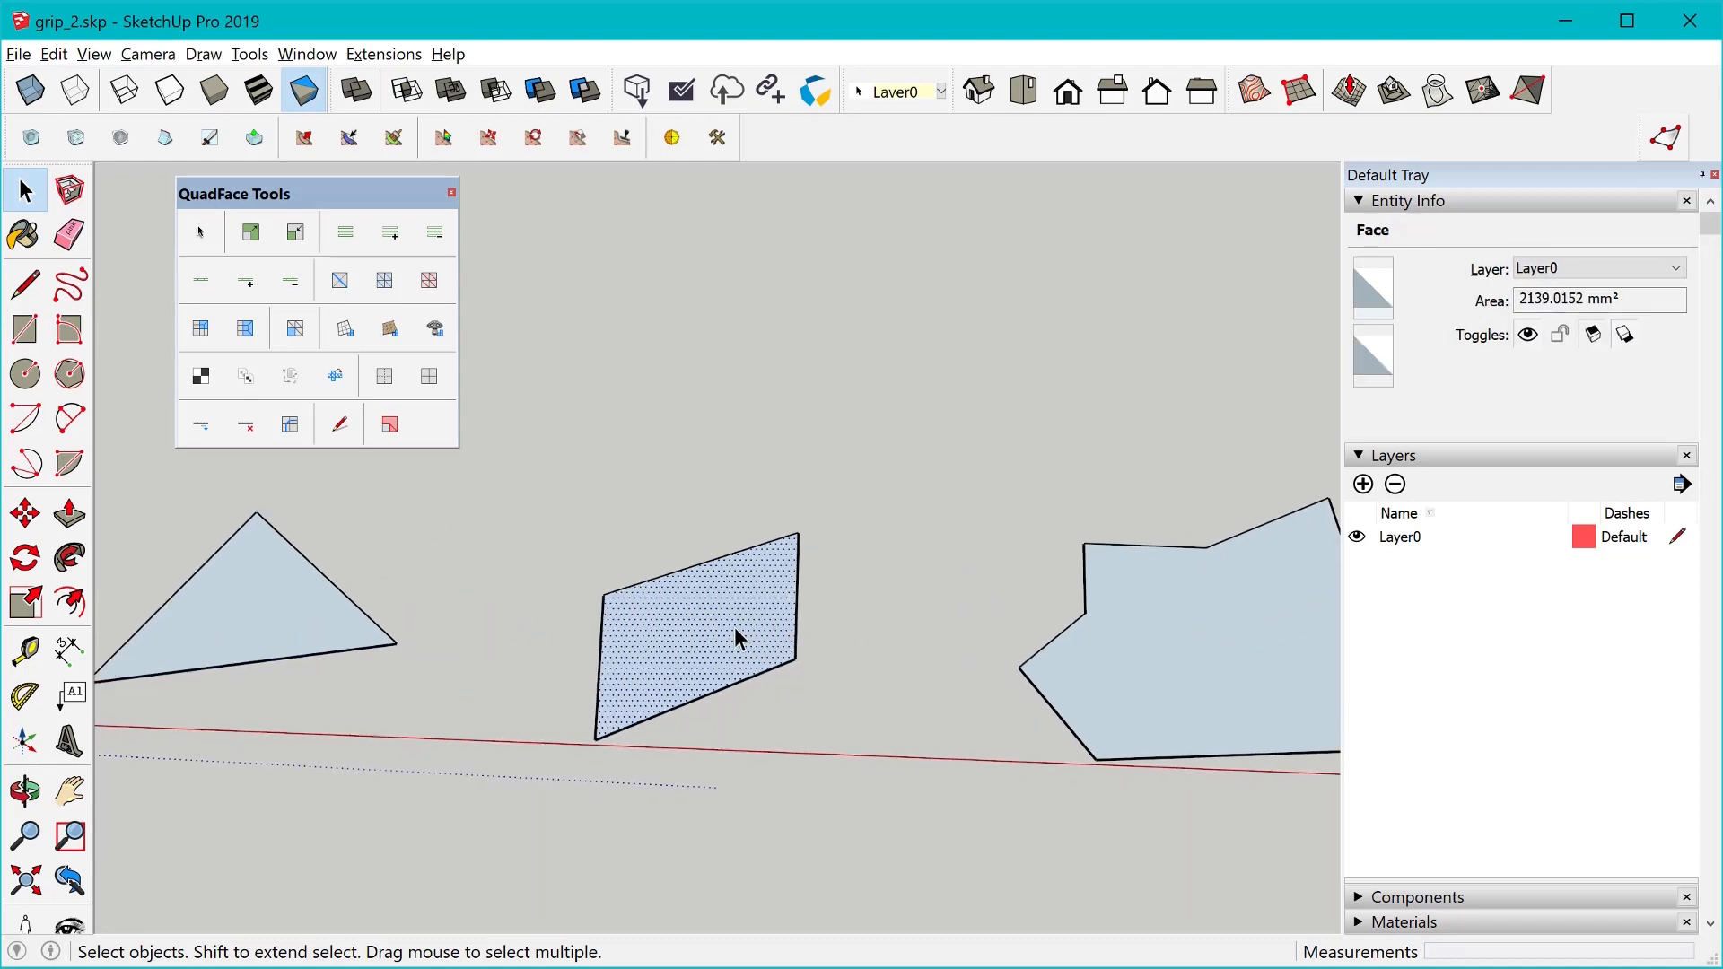
pyautogui.click(759, 535)
pyautogui.click(584, 655)
pyautogui.click(689, 707)
pyautogui.scroll(-2, 628, 648)
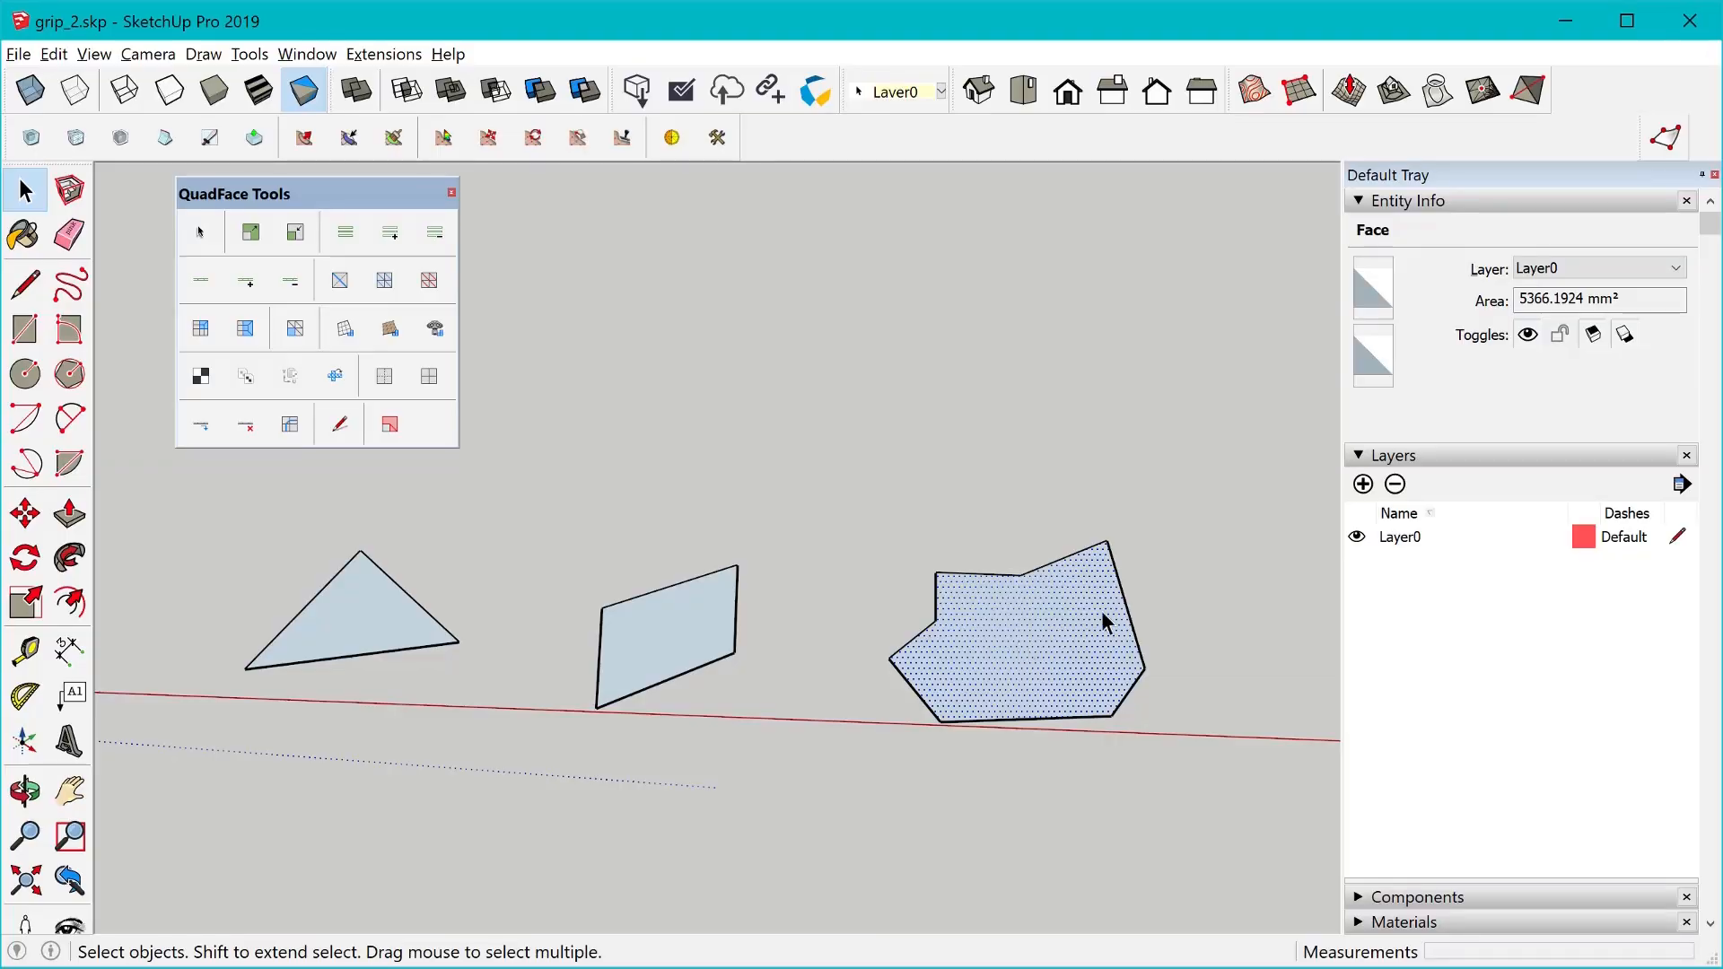
pyautogui.scroll(3, 1139, 664)
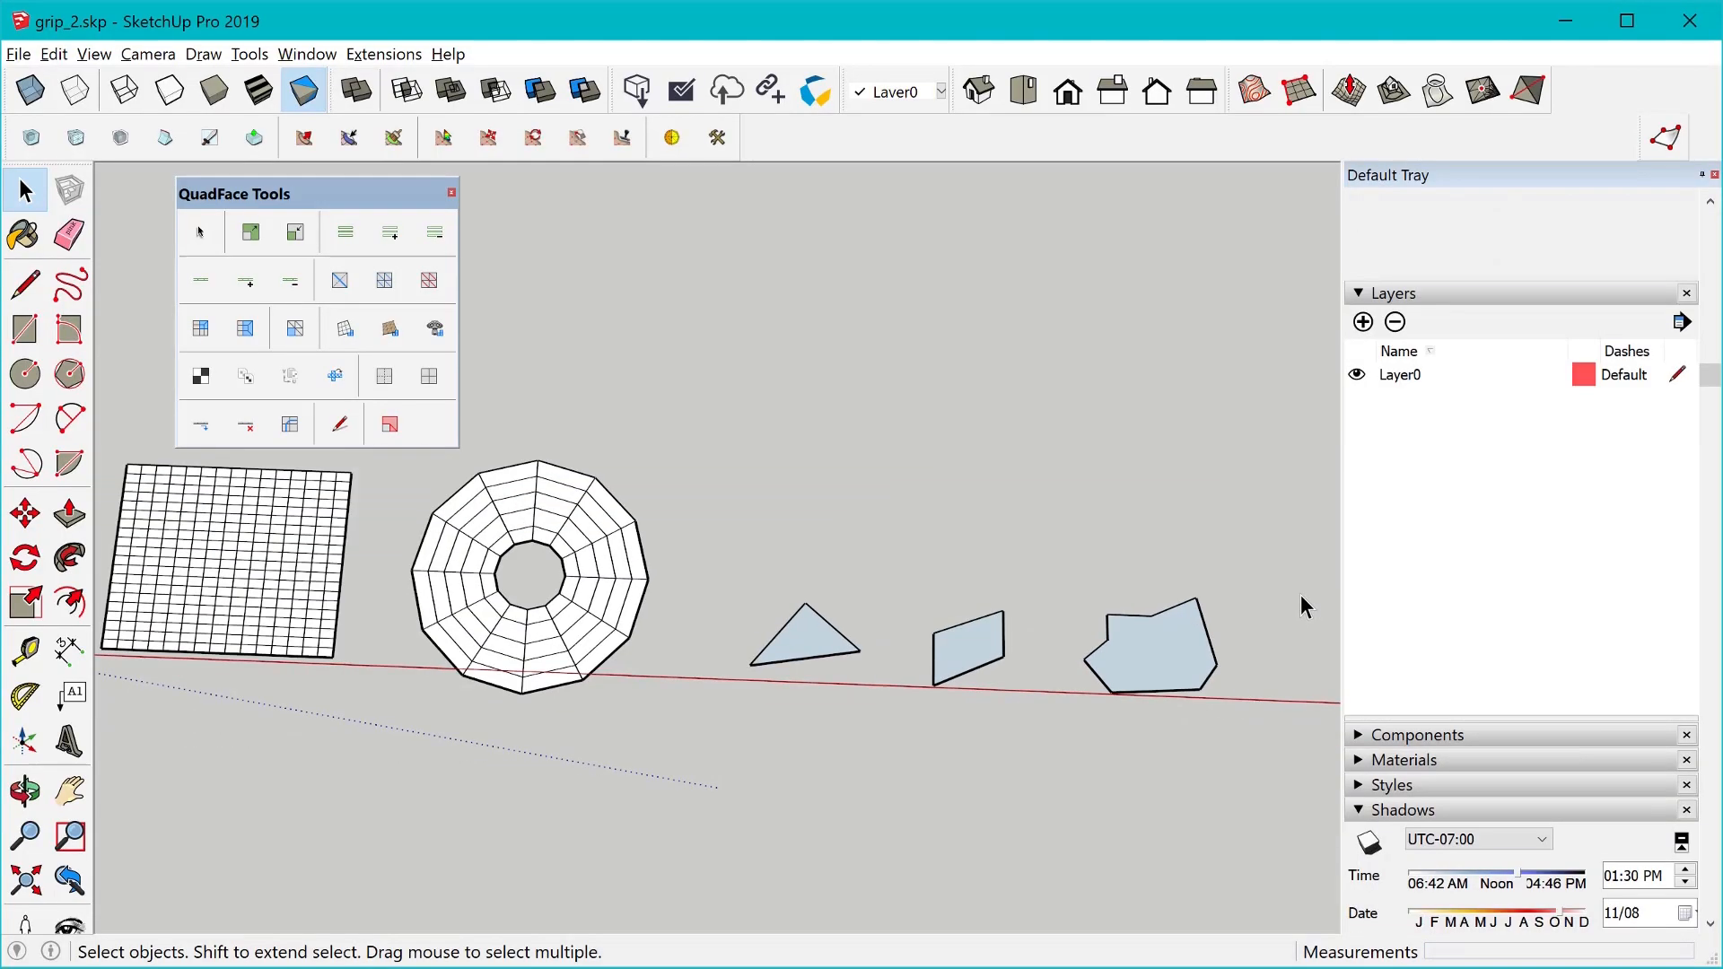
# Select the full vertical edge loop through the middle of the grid mesh with the QuadFace loop selection.
pyautogui.moveTo(1300, 594); pyautogui.dragTo(1101, 675, button='middle')
pyautogui.scroll(5, 712, 577)
pyautogui.scroll(3, 829, 628)
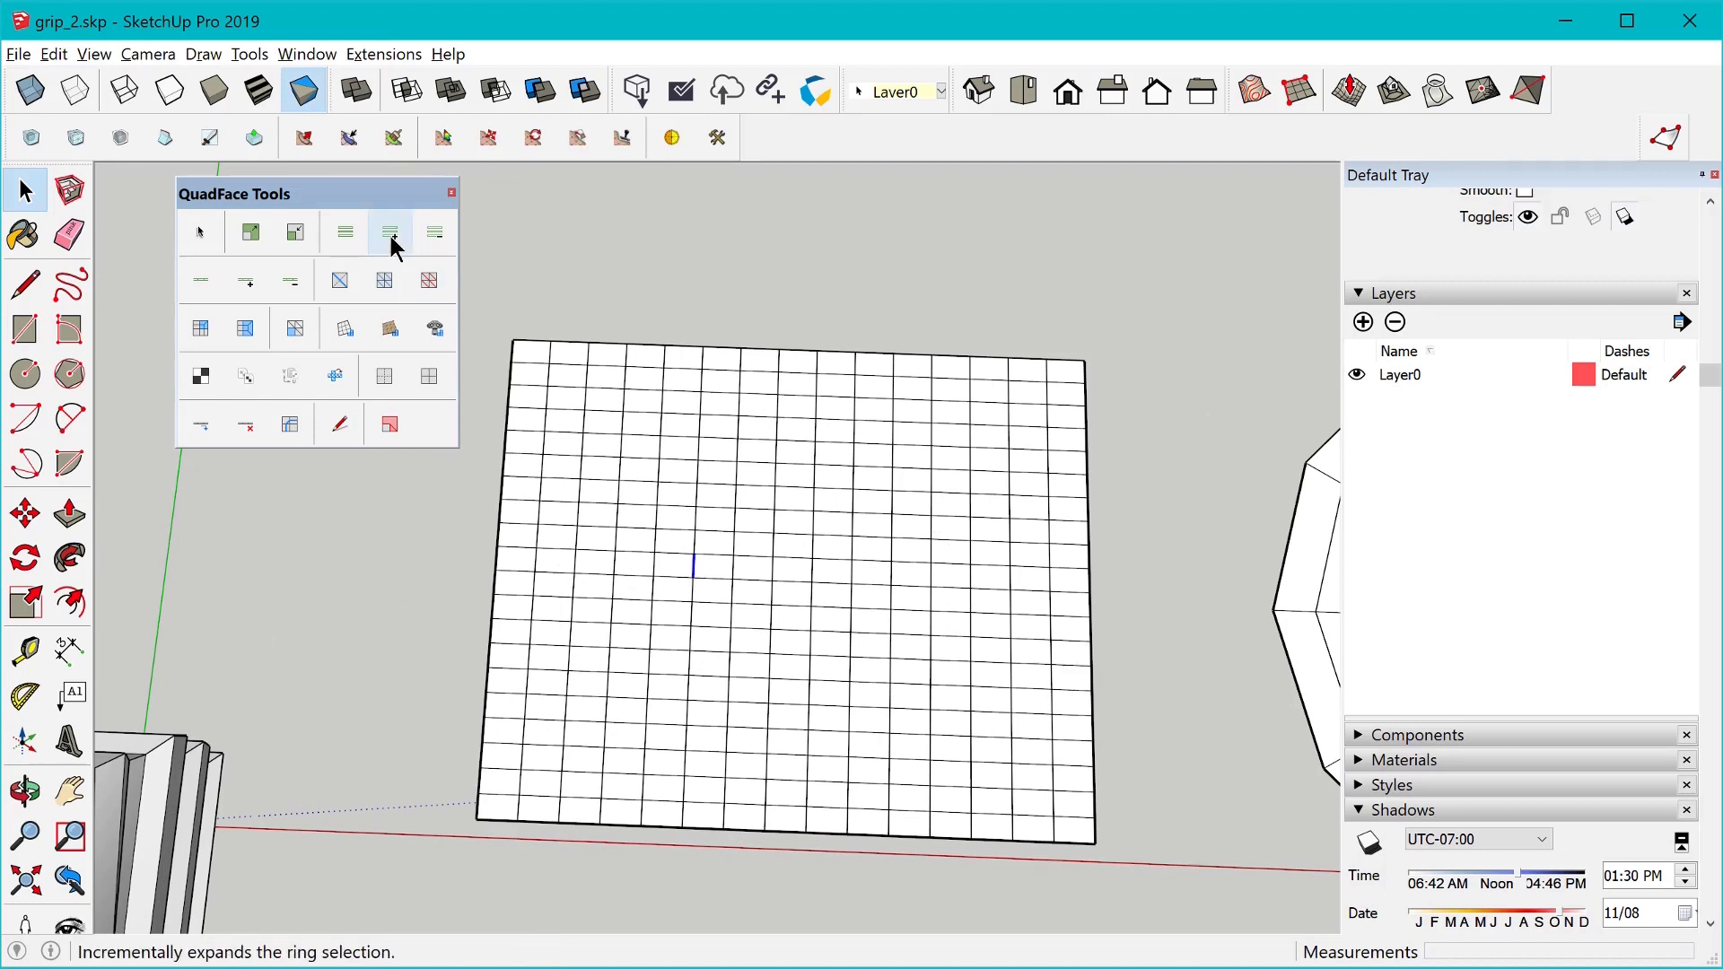
pyautogui.moveTo(375, 195); pyautogui.dragTo(350, 199)
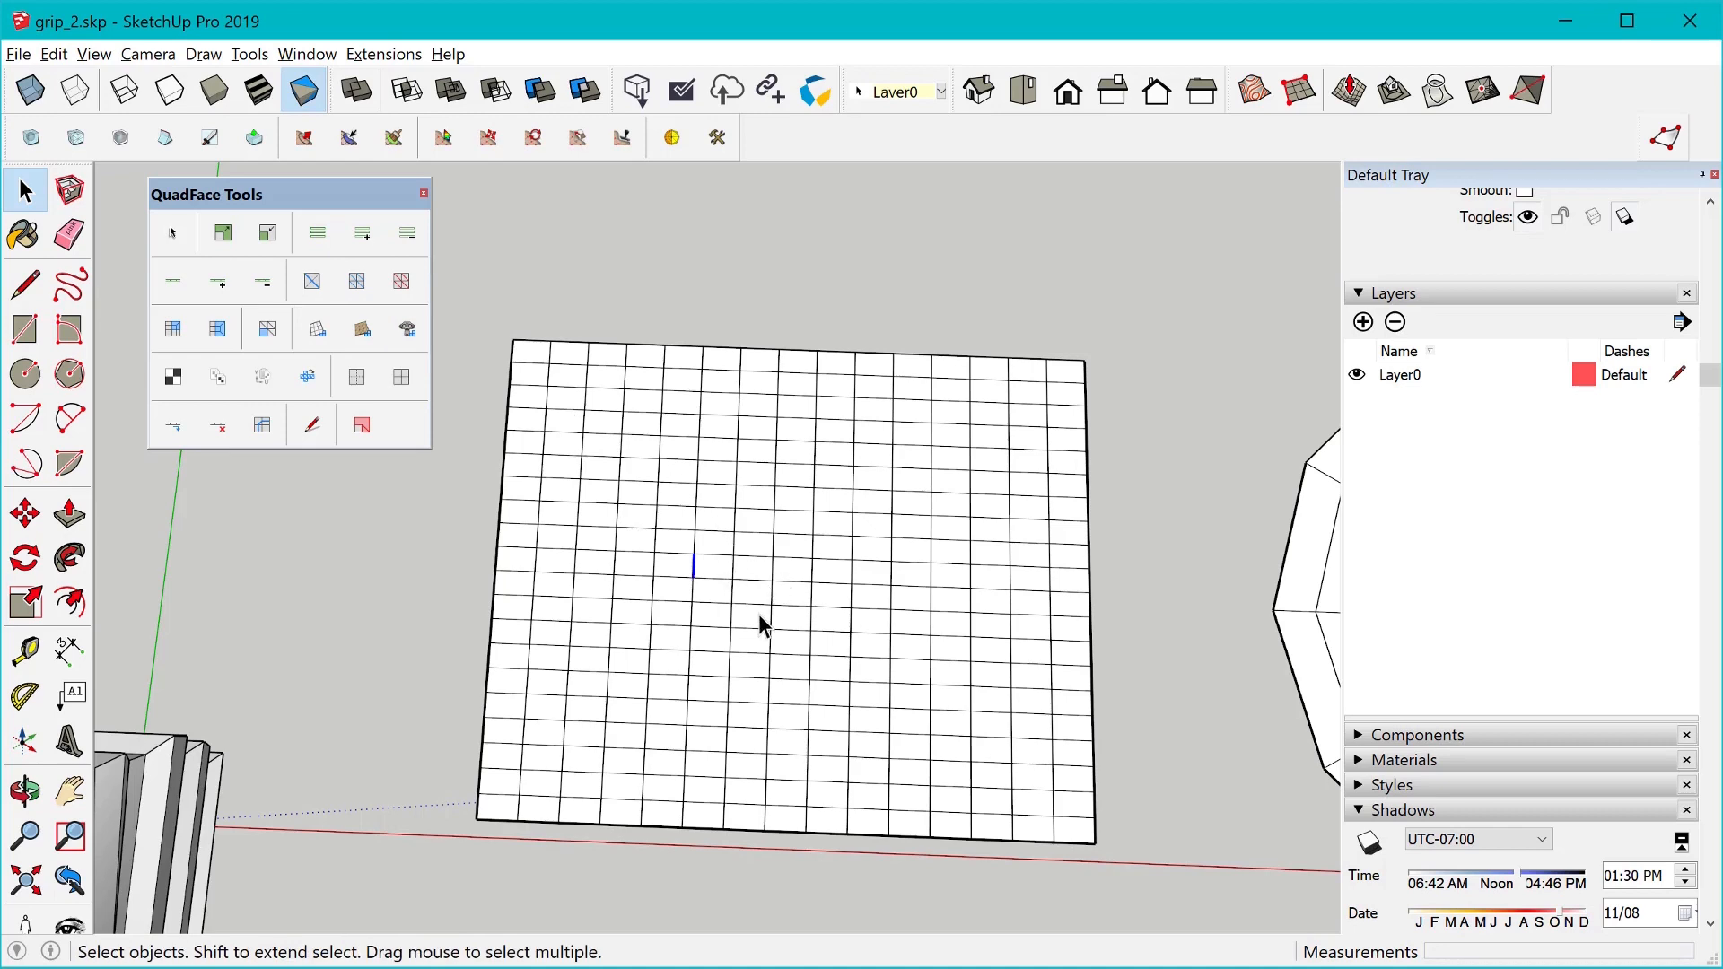
pyautogui.scroll(2, 777, 579)
pyautogui.scroll(-2, 777, 564)
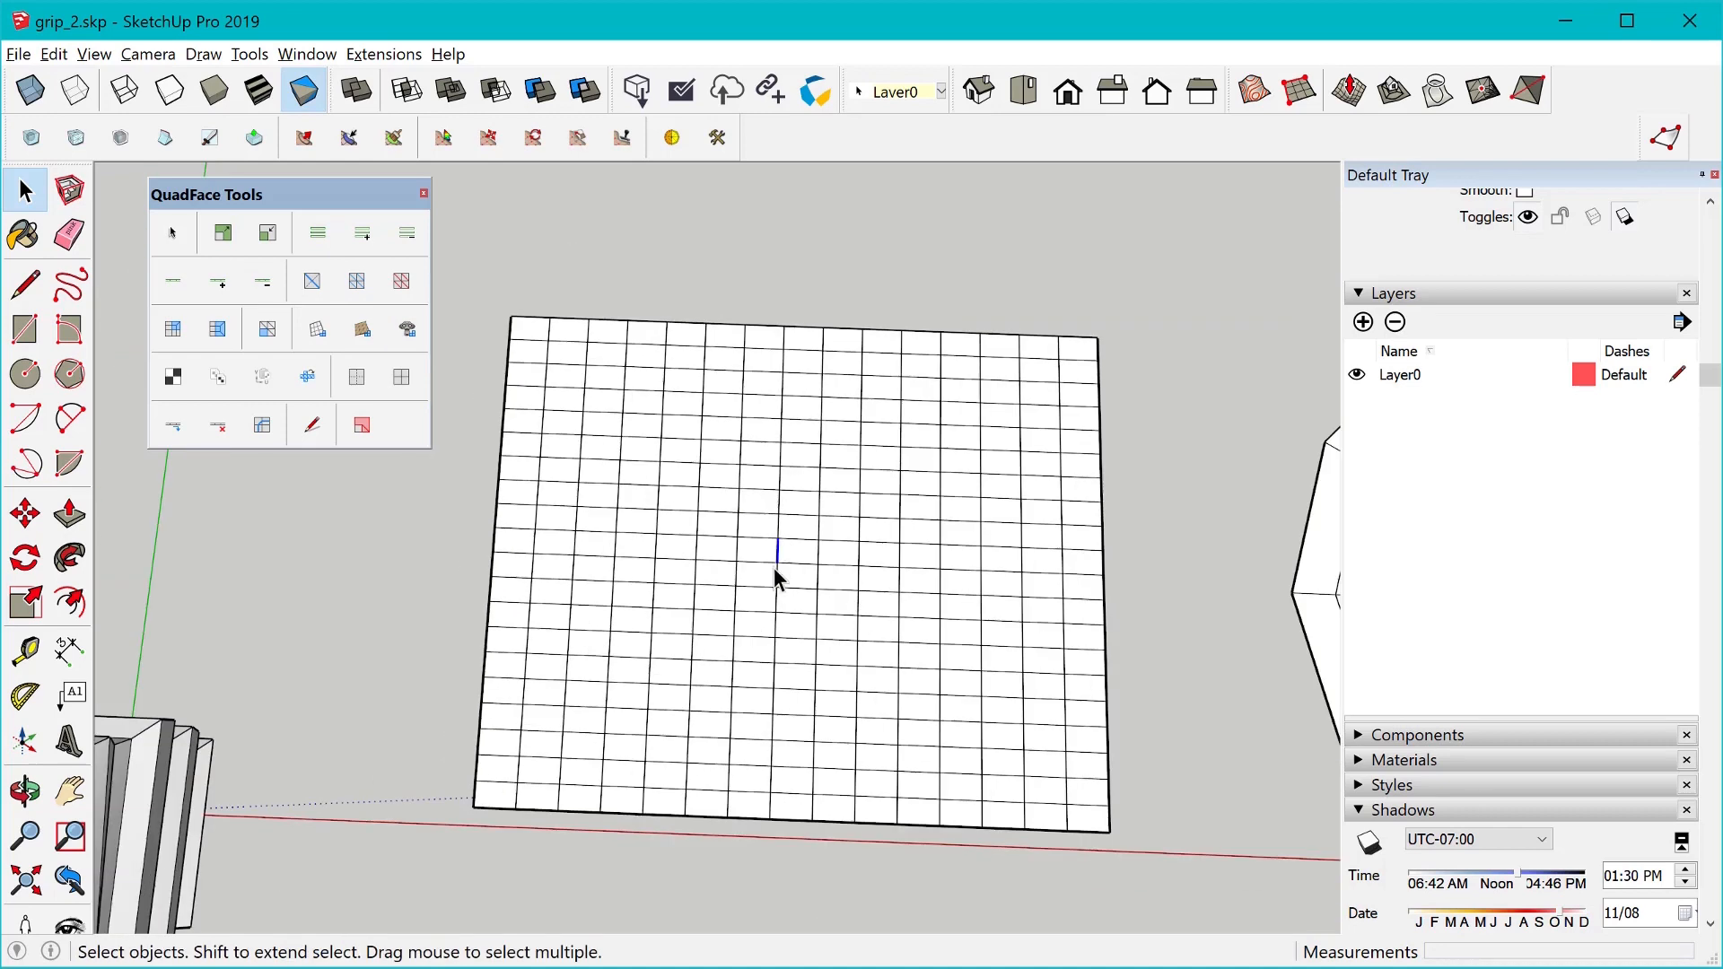
pyautogui.click(178, 283)
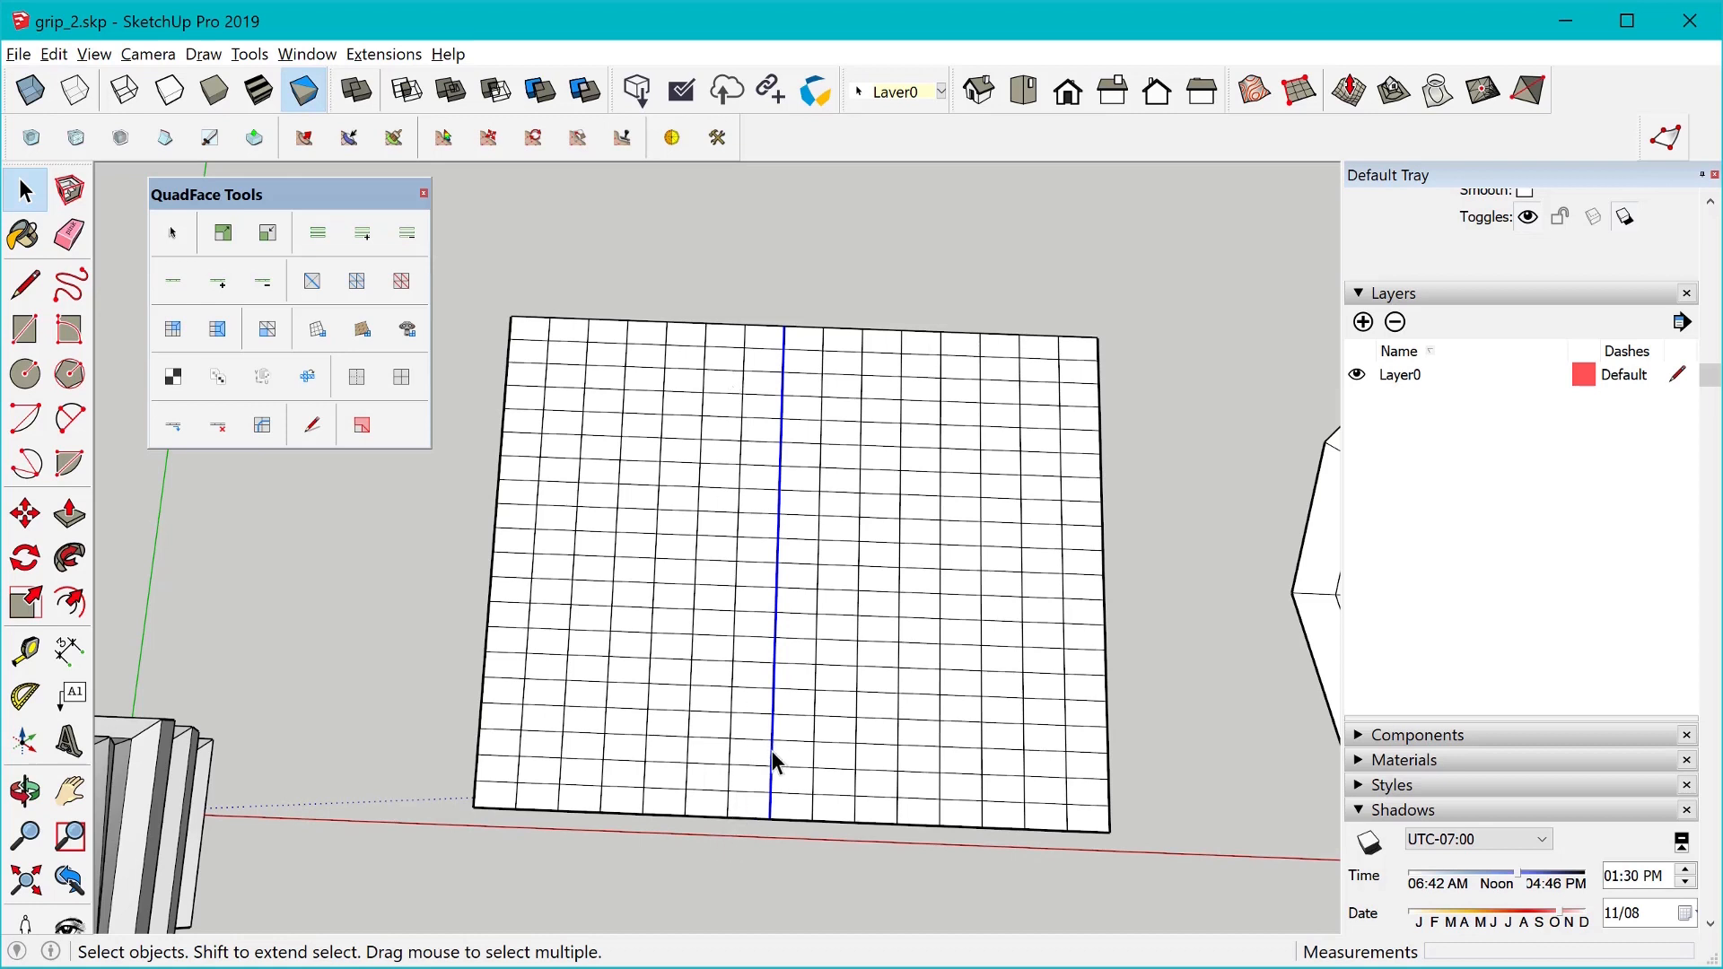
# Select the ring of parallel edges across the grid's middle row, and compare it with the central vertical edge loop.
pyautogui.click(777, 547)
pyautogui.click(318, 233)
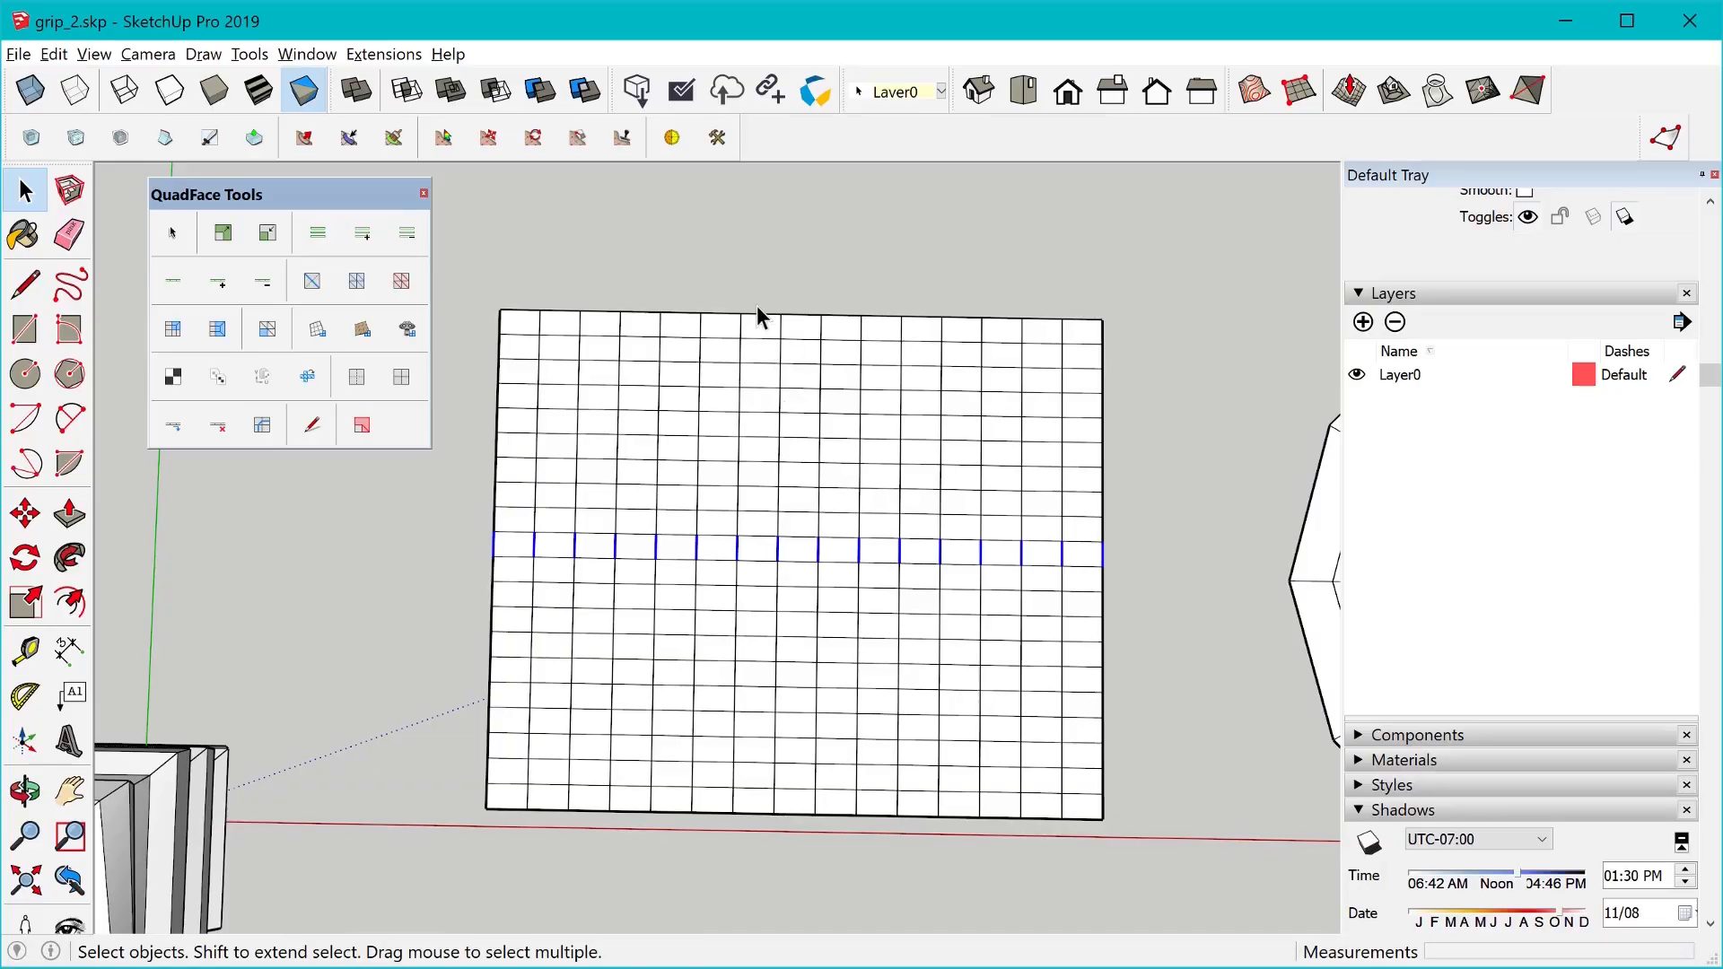
pyautogui.moveTo(793, 493); pyautogui.dragTo(795, 886)
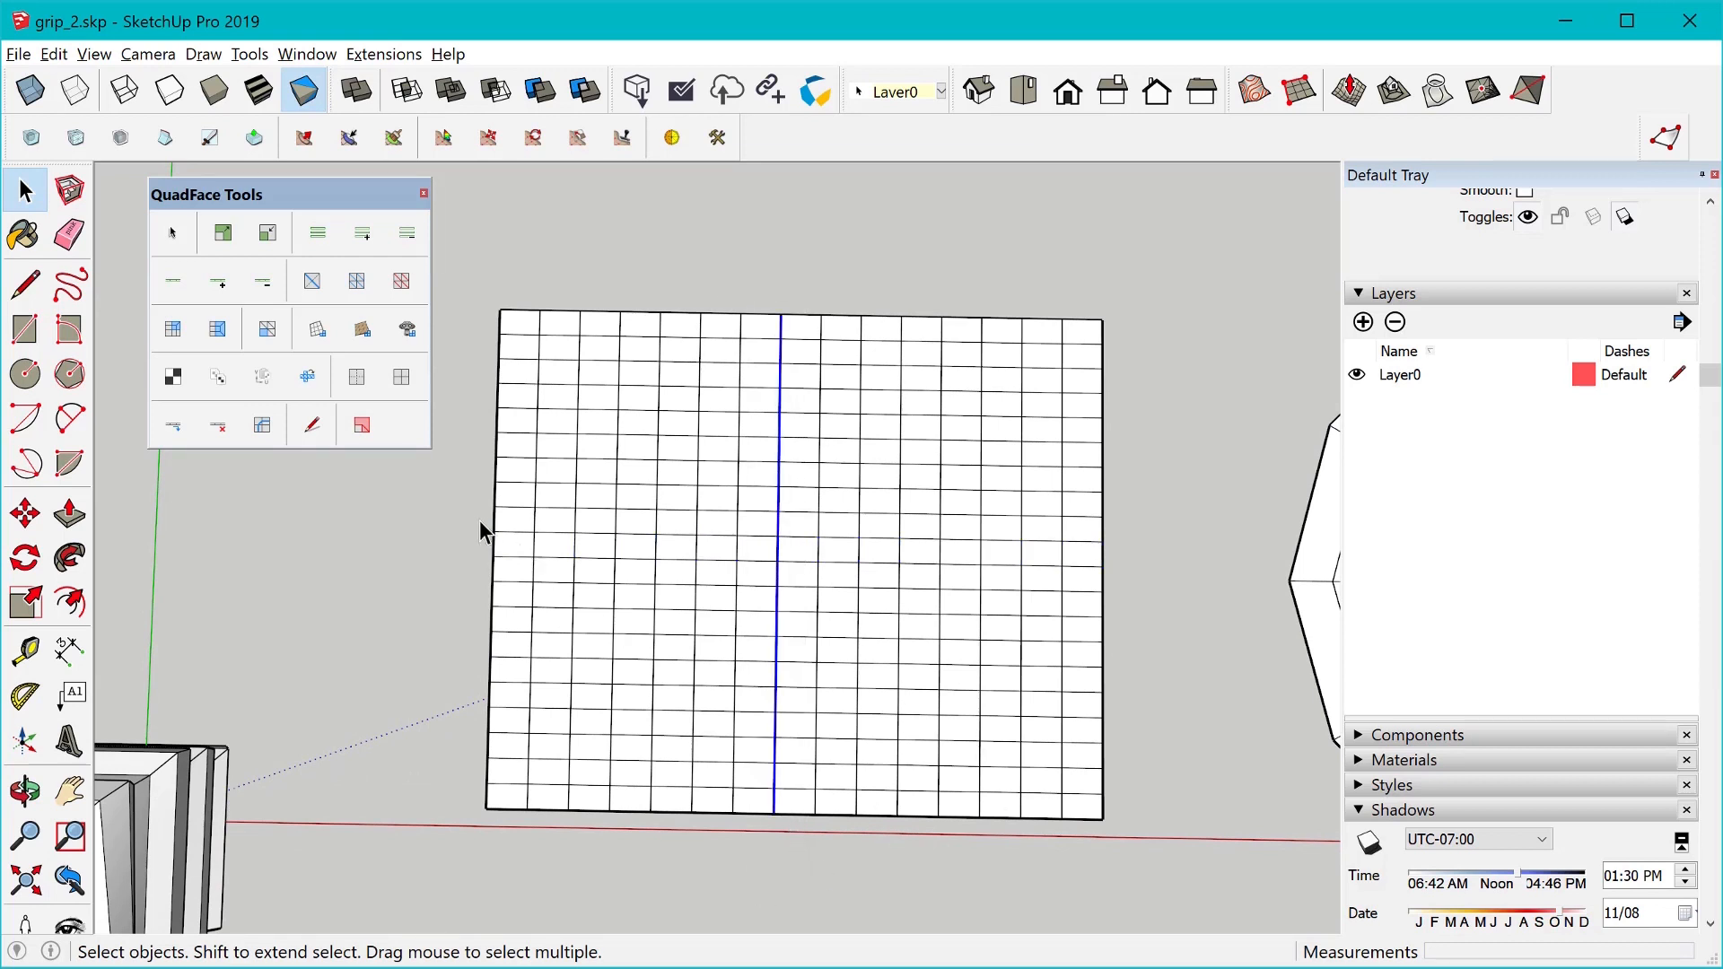
# Select the middle row of faces together with its ring of edges across the grid mesh.
pyautogui.moveTo(1032, 592); pyautogui.dragTo(1134, 573)
pyautogui.moveTo(948, 600); pyautogui.dragTo(515, 590, button='middle')
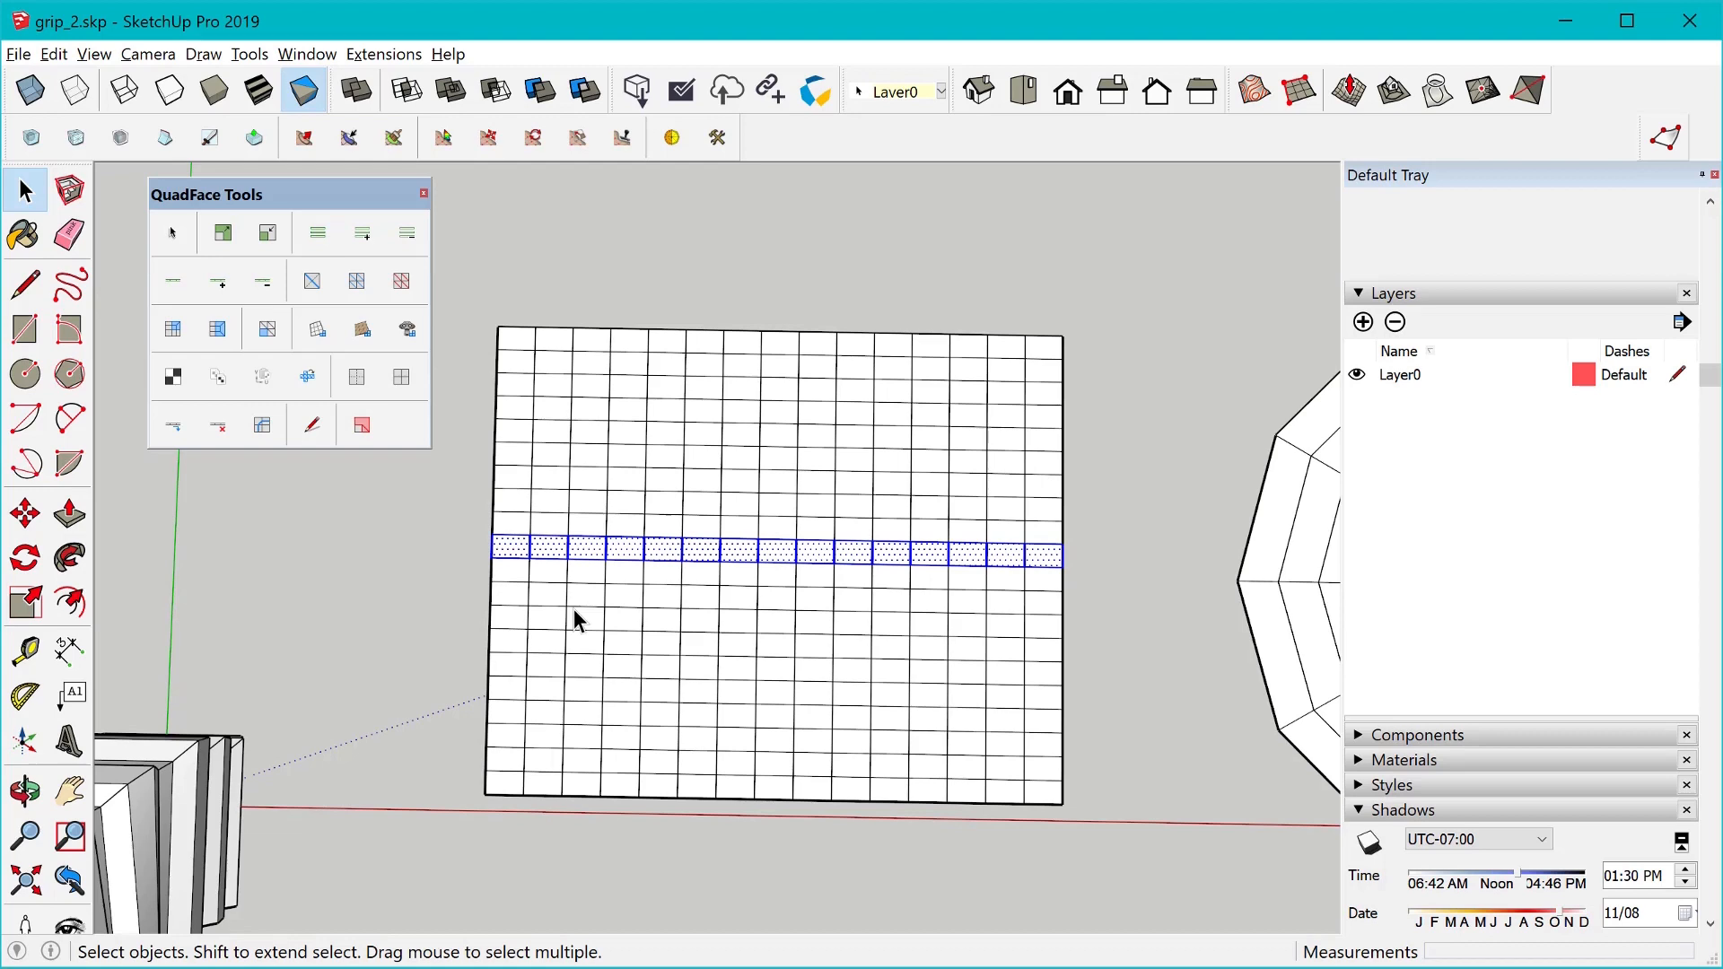
# Select one edge of the ring-shaped mesh and extend the selection to its full concentric edge loop.
pyautogui.scroll(-5, 480, 608)
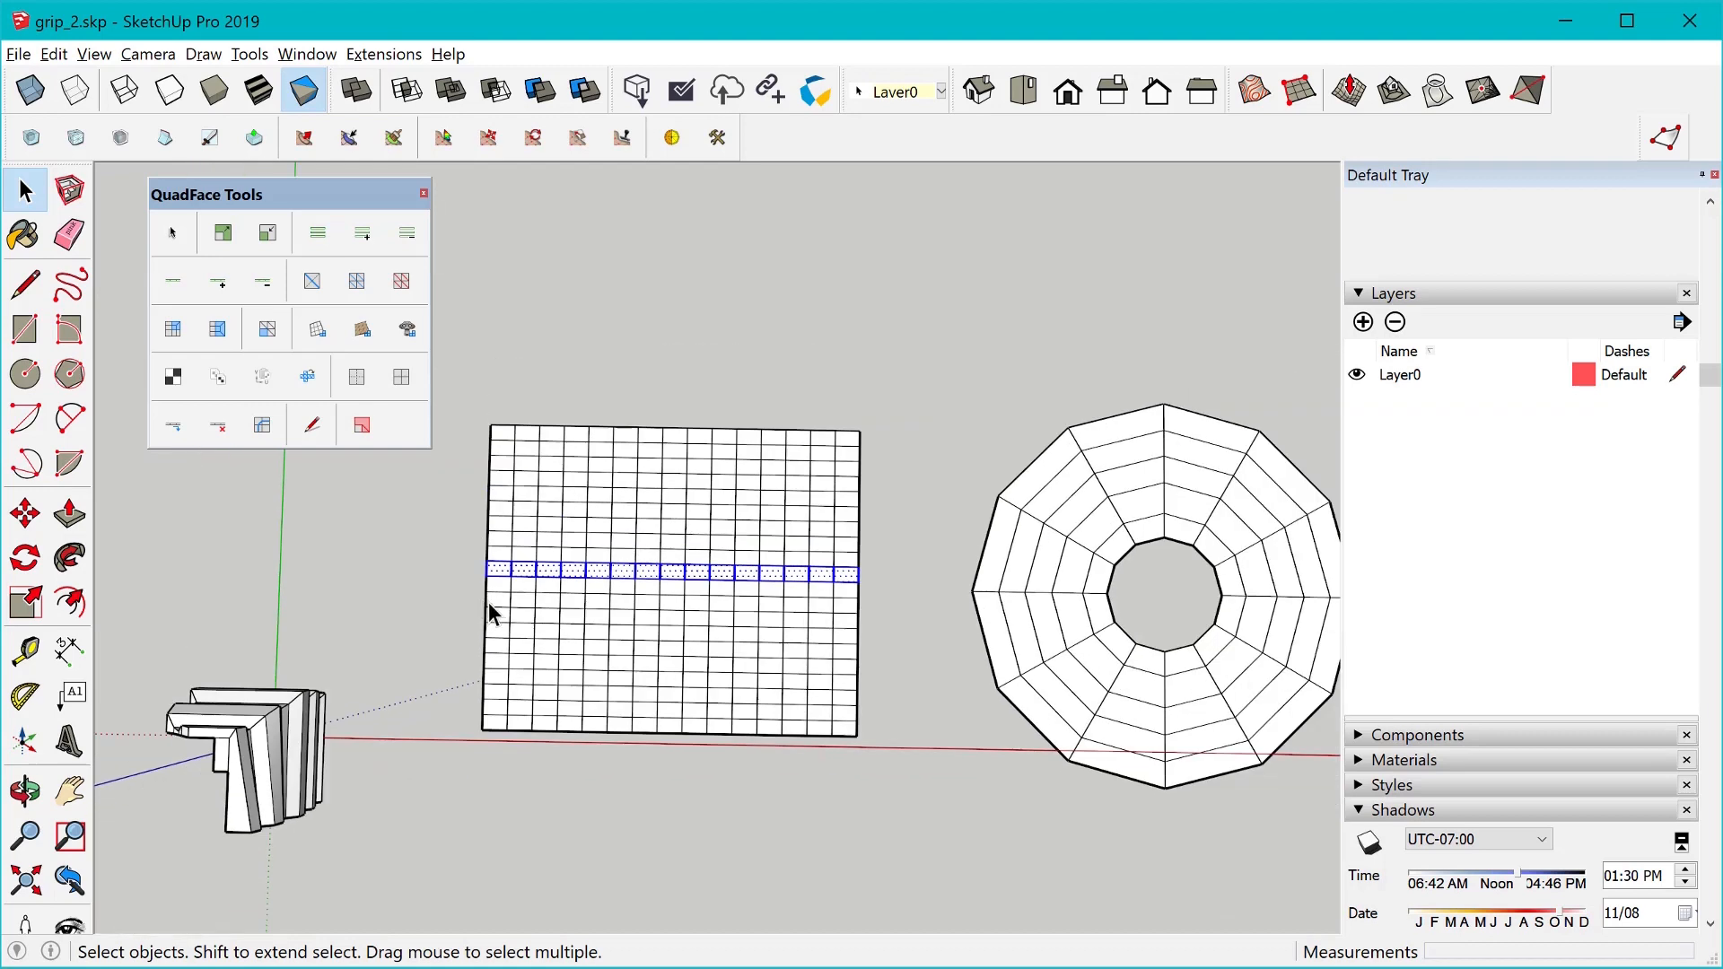
pyautogui.scroll(5, 1125, 681)
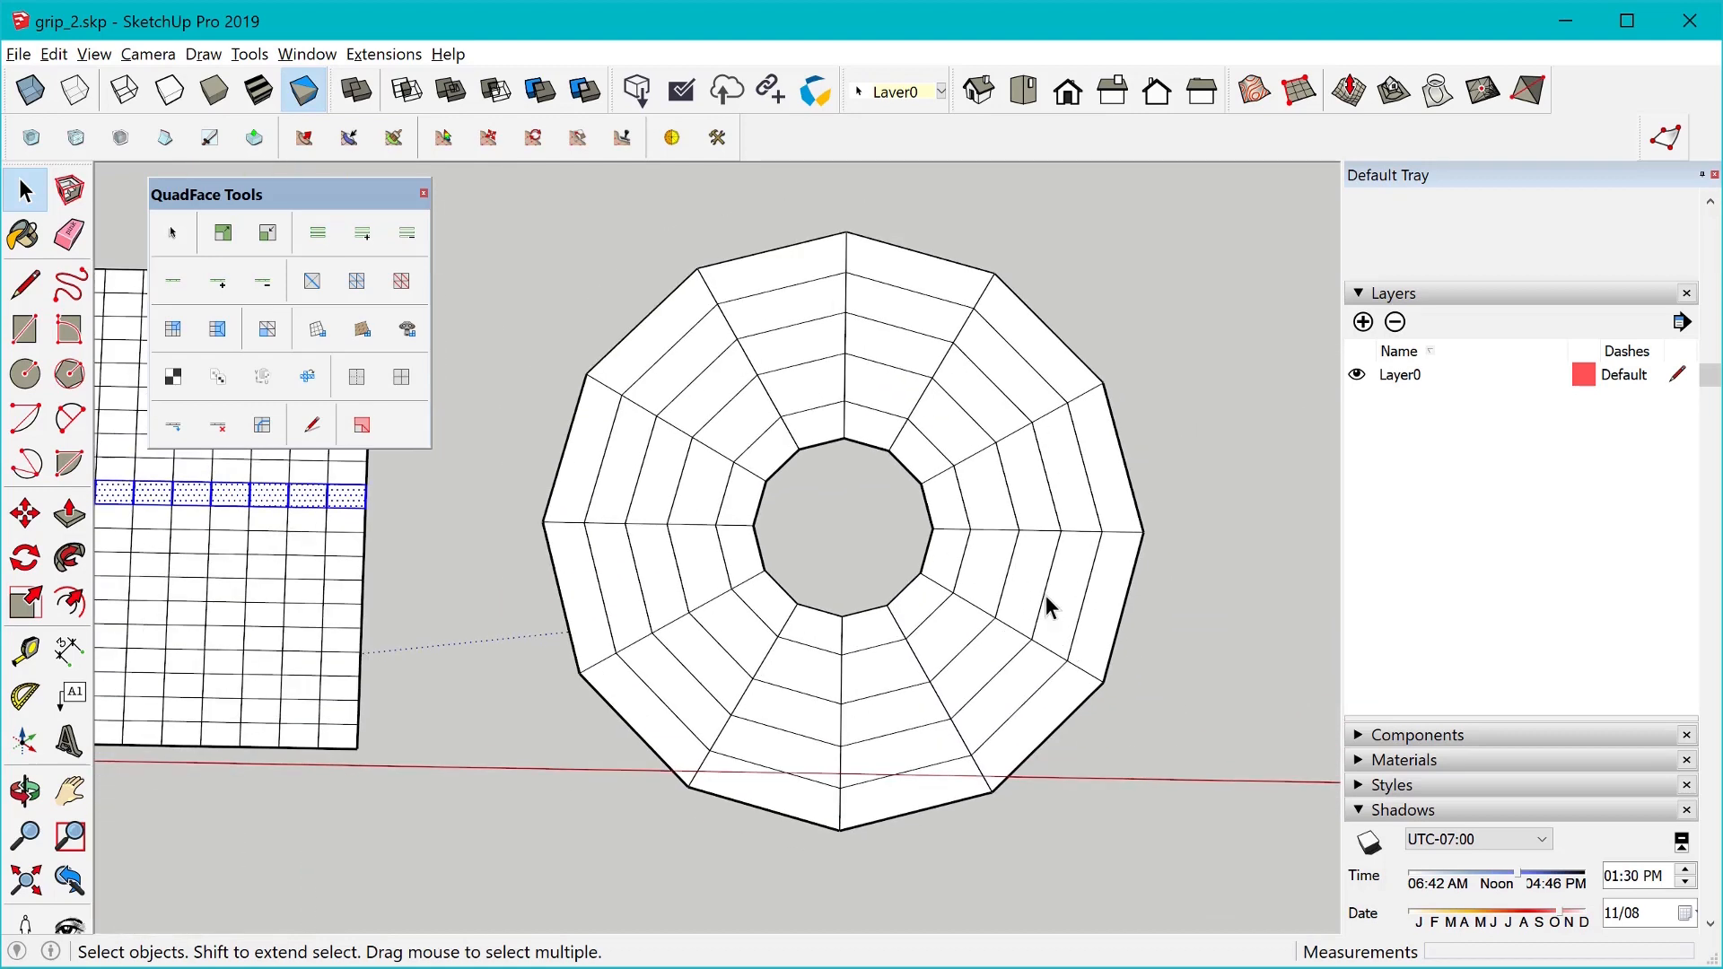
pyautogui.click(1043, 587)
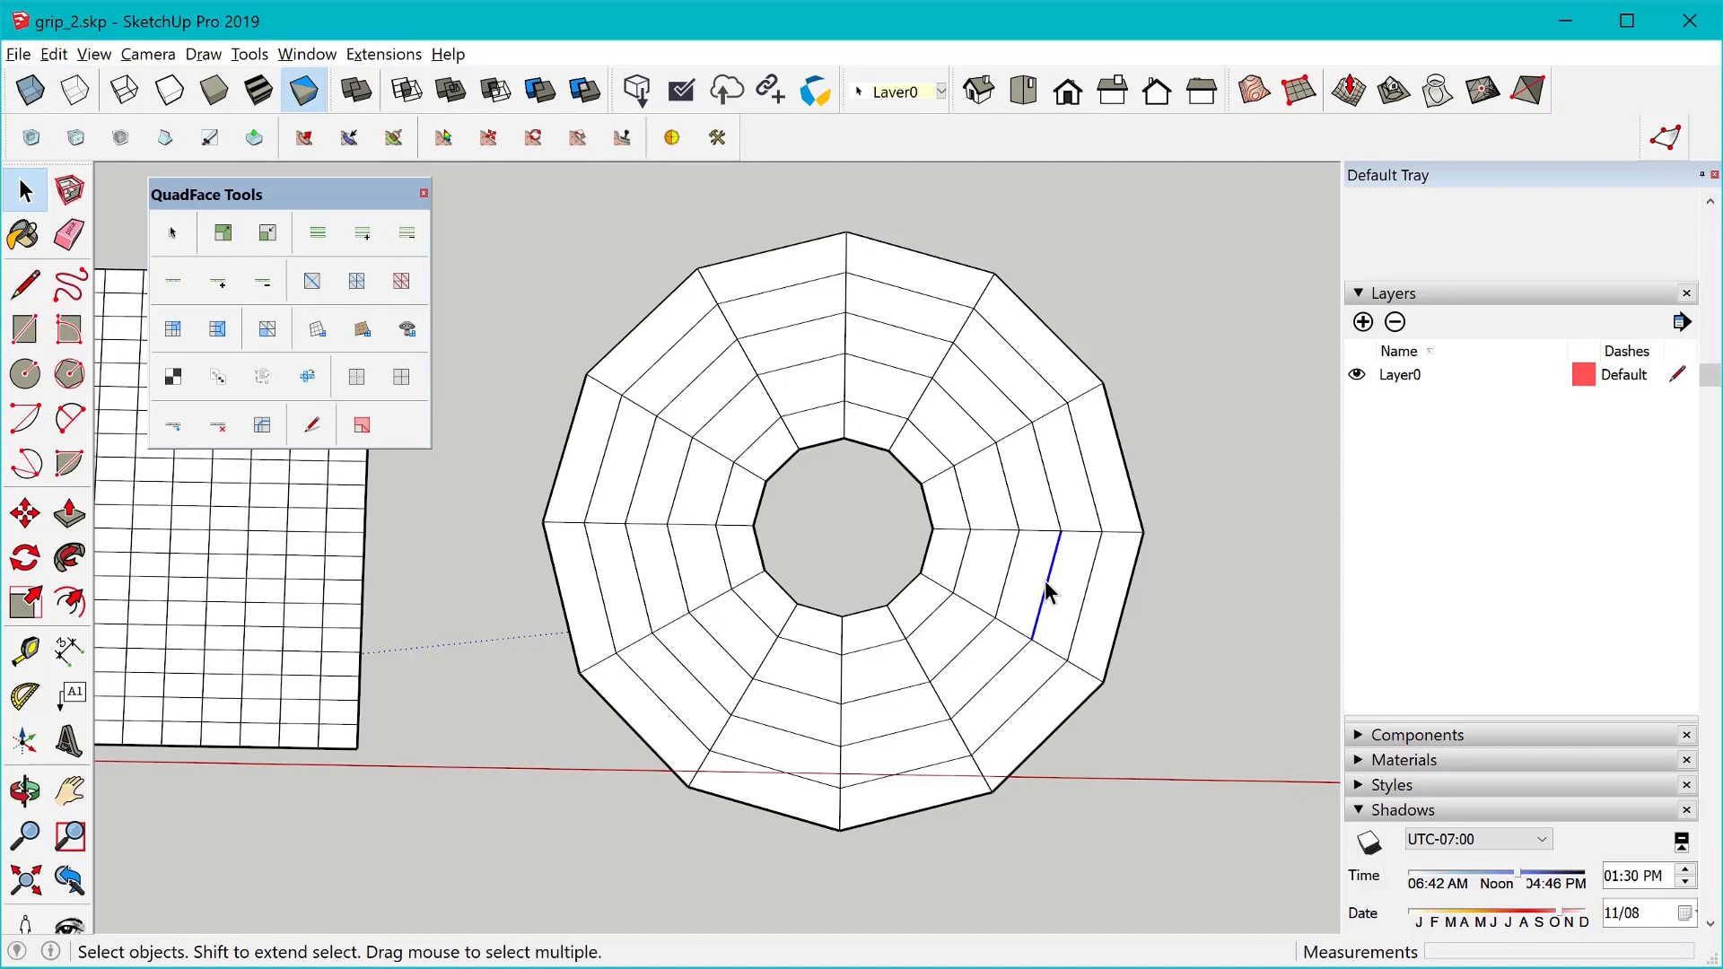
pyautogui.click(174, 283)
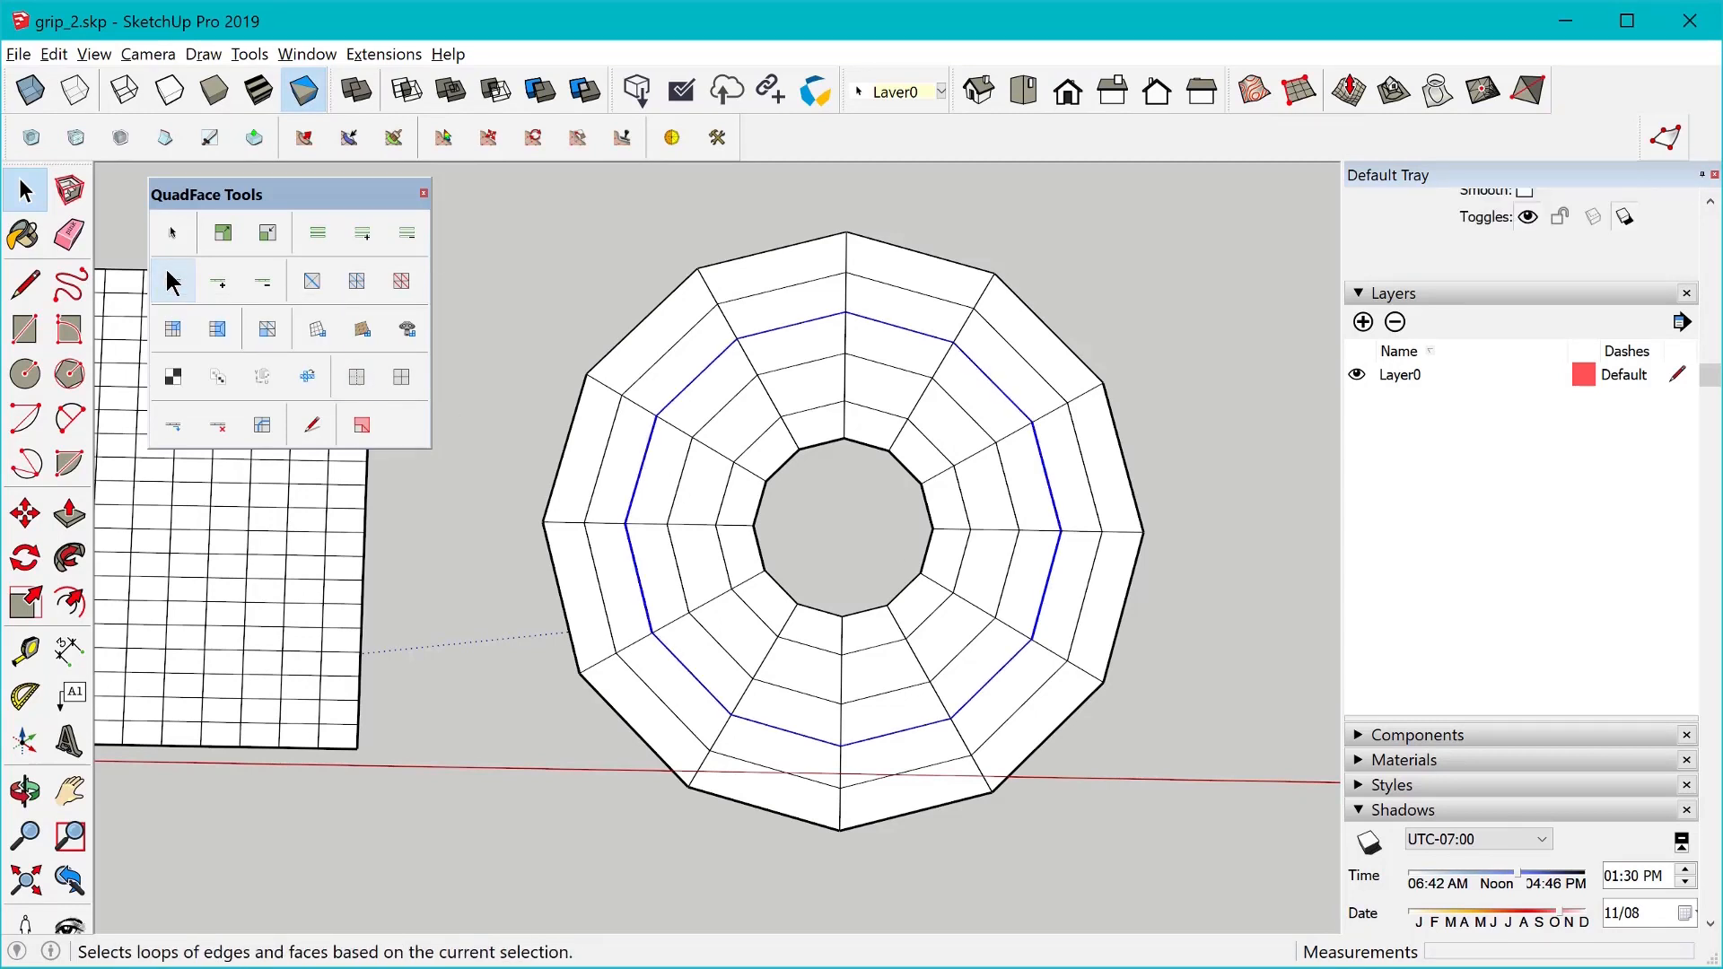
# Select three neighbouring concentric edges on the ring-shaped mesh and extend them to three full edge loops.
pyautogui.click(1008, 578)
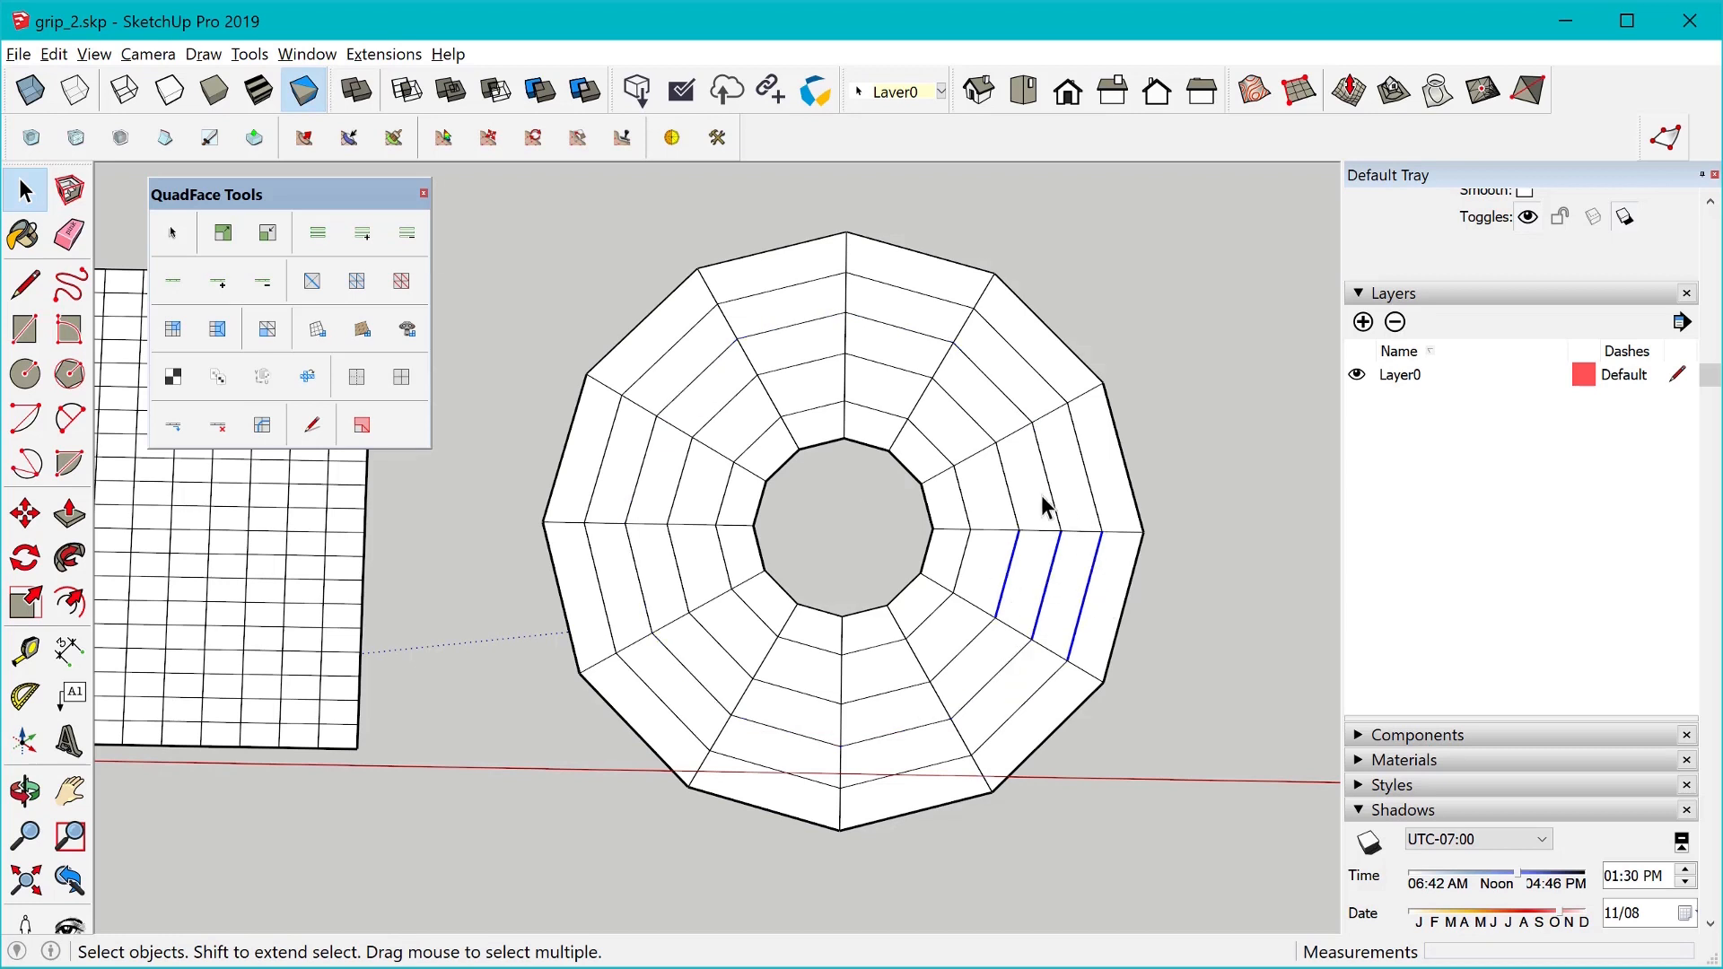
pyautogui.click(169, 299)
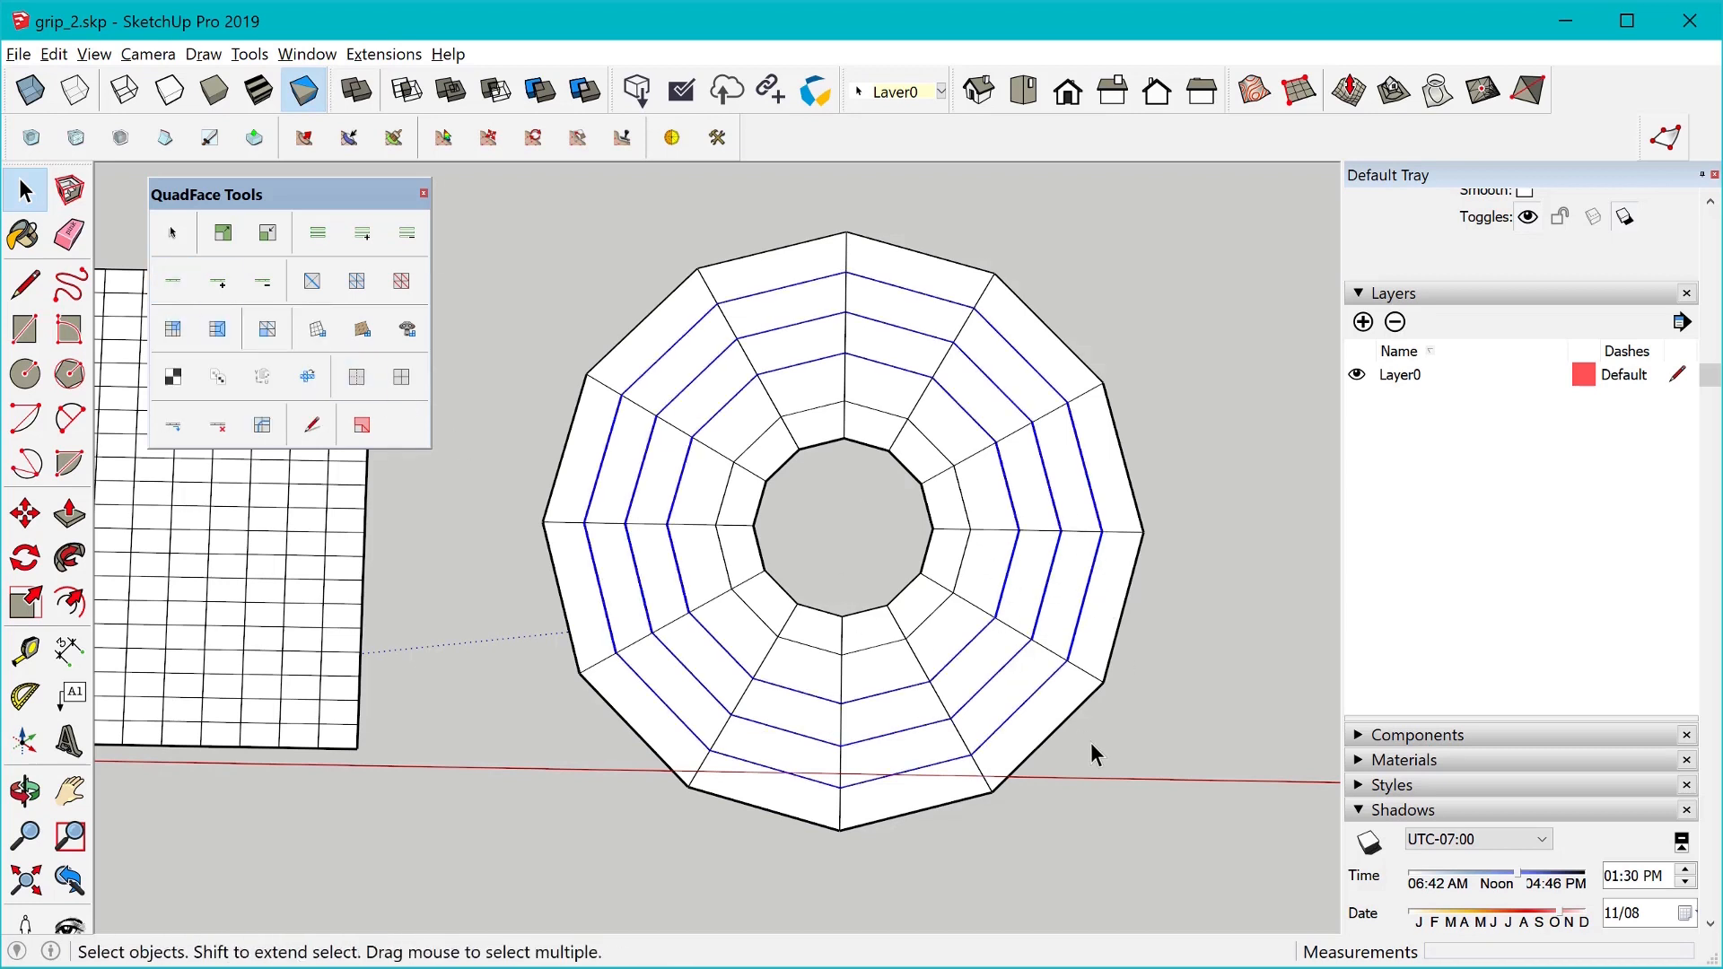
# Try moving the three selected edge loops of the ring-shaped mesh, and undo the move.
pyautogui.moveTo(1005, 744); pyautogui.dragTo(876, 392, button='middle')
pyautogui.press('m')
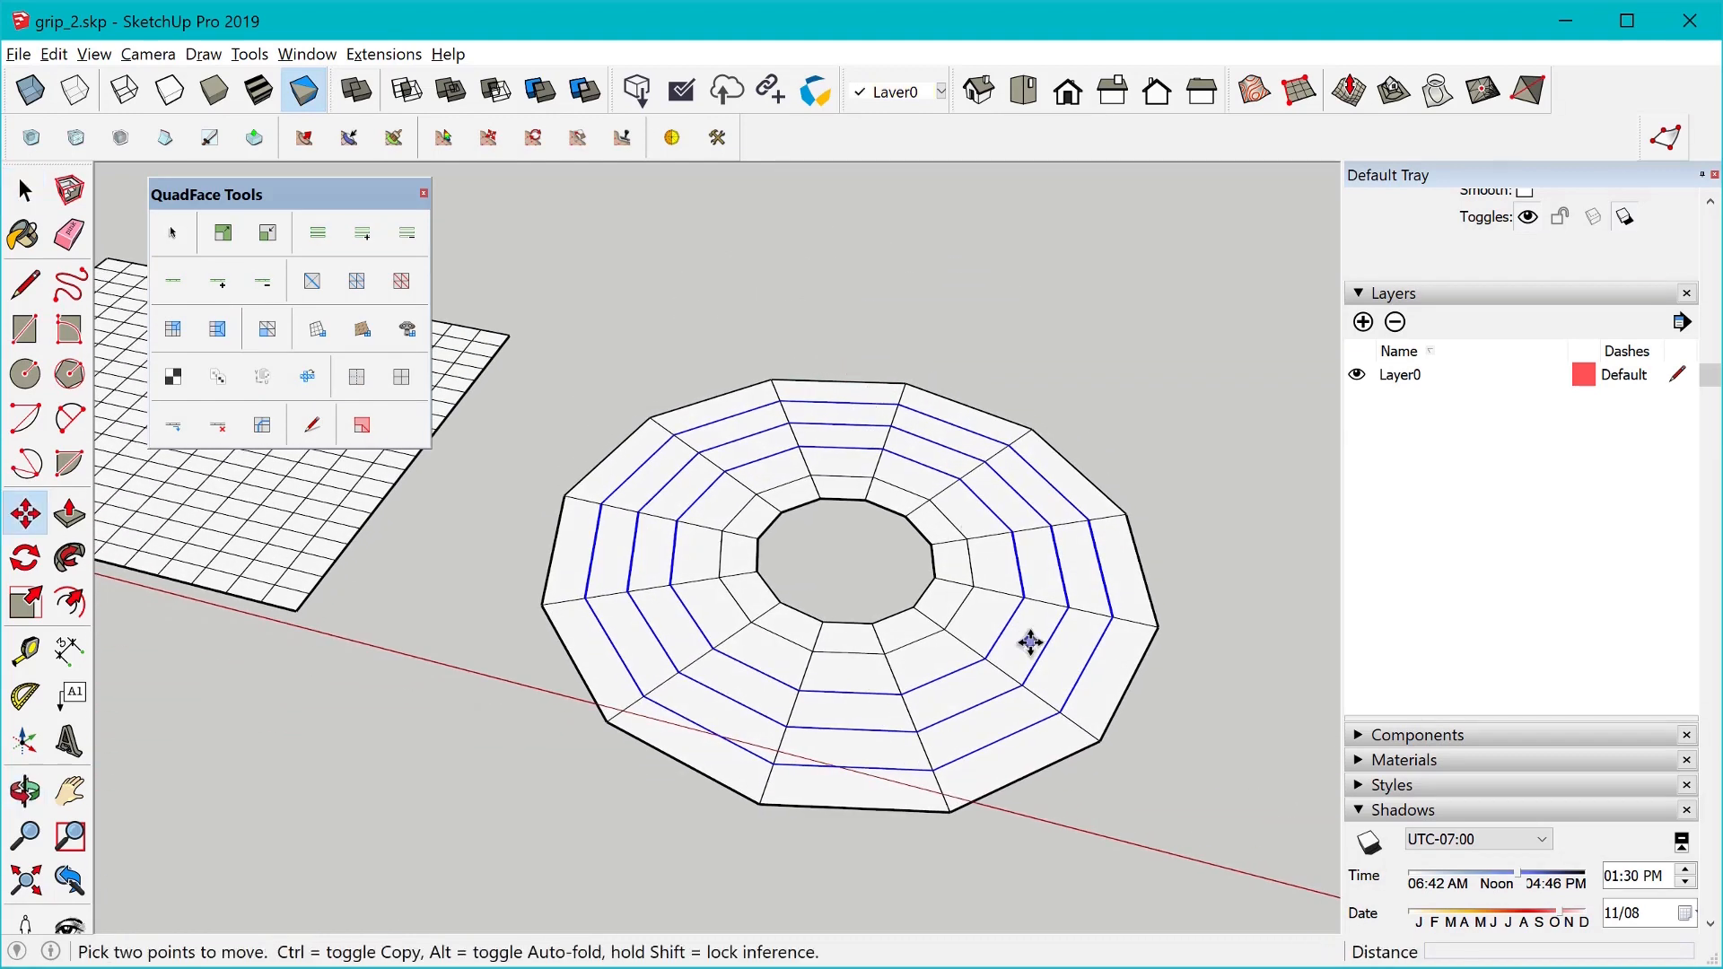
pyautogui.click(1030, 641)
pyautogui.click(1034, 598)
pyautogui.hotkey('ctrl', 'z')
pyautogui.moveTo(1007, 604); pyautogui.dragTo(894, 636, button='middle')
pyautogui.scroll(-2, 895, 636)
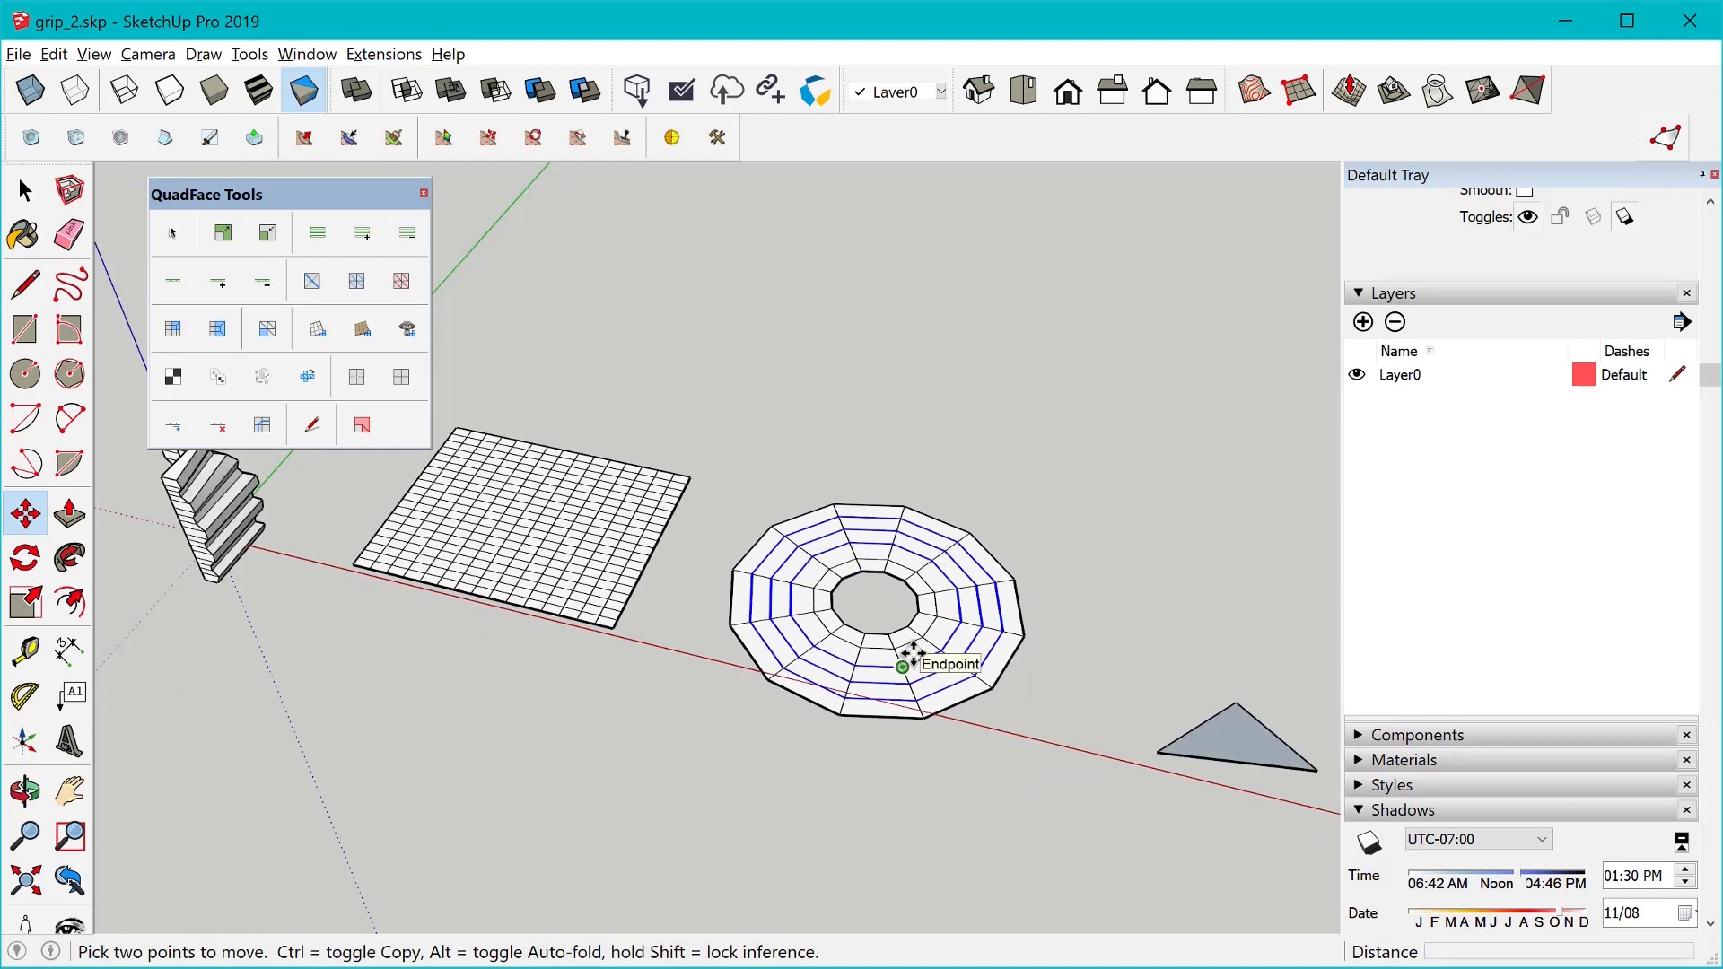